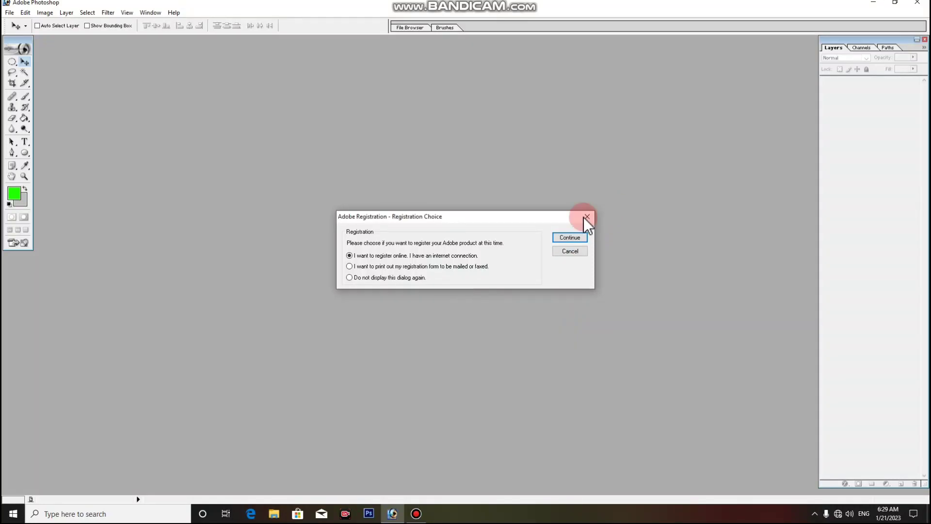
# Dismiss the registration prompt and create a blank white 8 × 10 in, 300 ppi document.
pyautogui.click(587, 217)
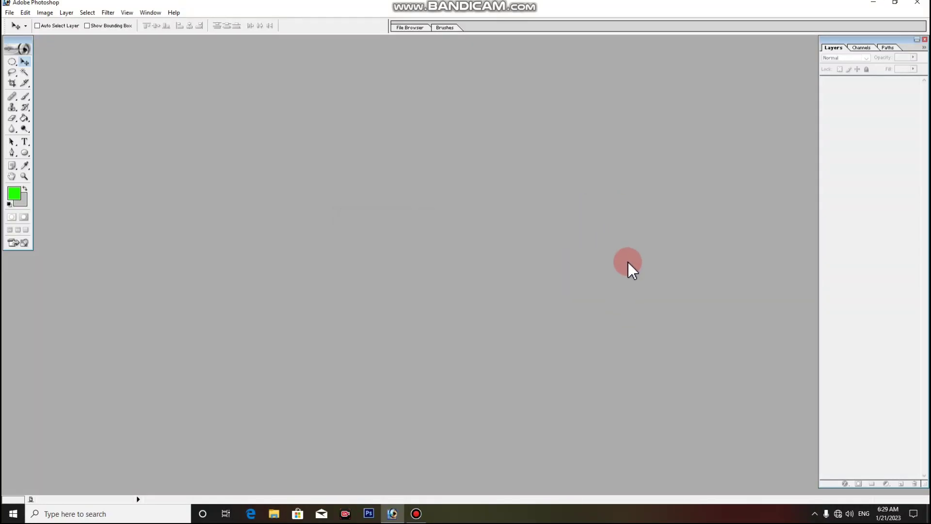
pyautogui.hotkey('ctrl', 'n')
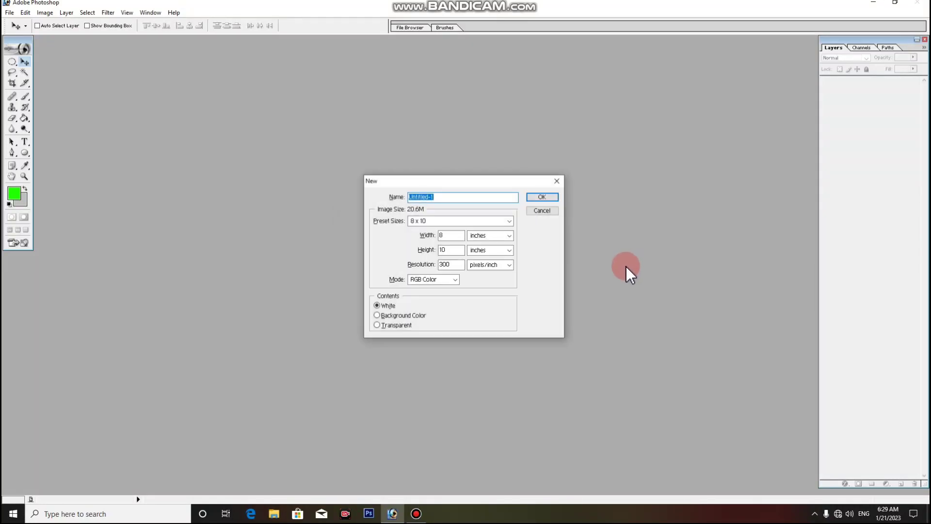
pyautogui.click(541, 197)
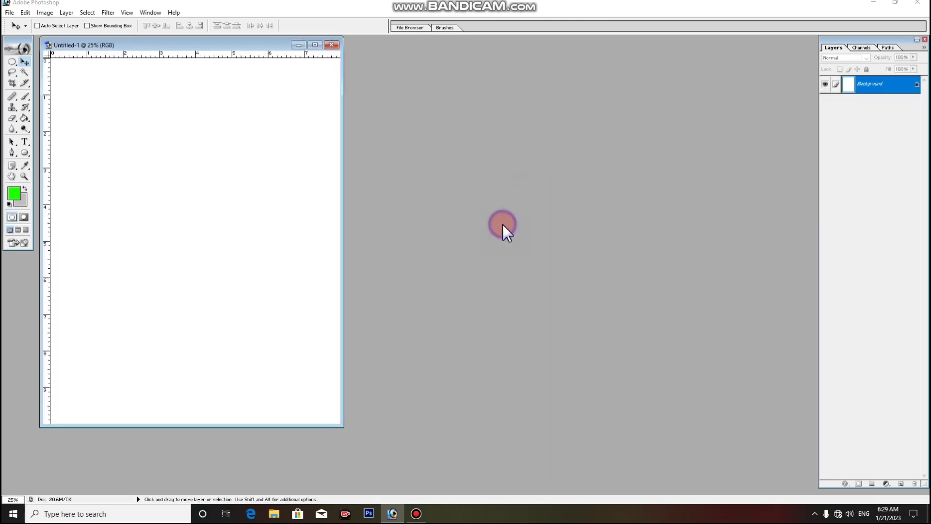
pyautogui.click(503, 225)
pyautogui.hotkey('ctrl', 'o')
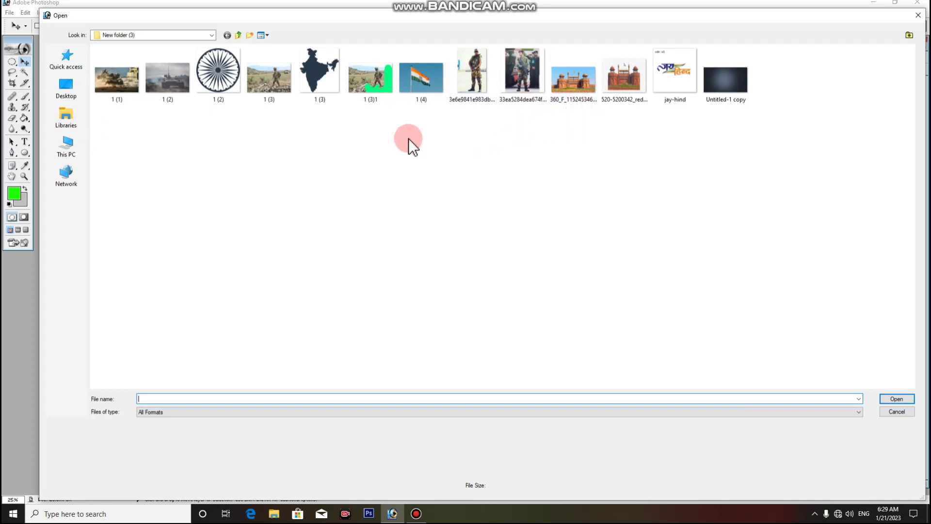
# Open the India map PNG, copy it into Untitled-1 as a new layer, and enlarge that window.
pyautogui.click(312, 85)
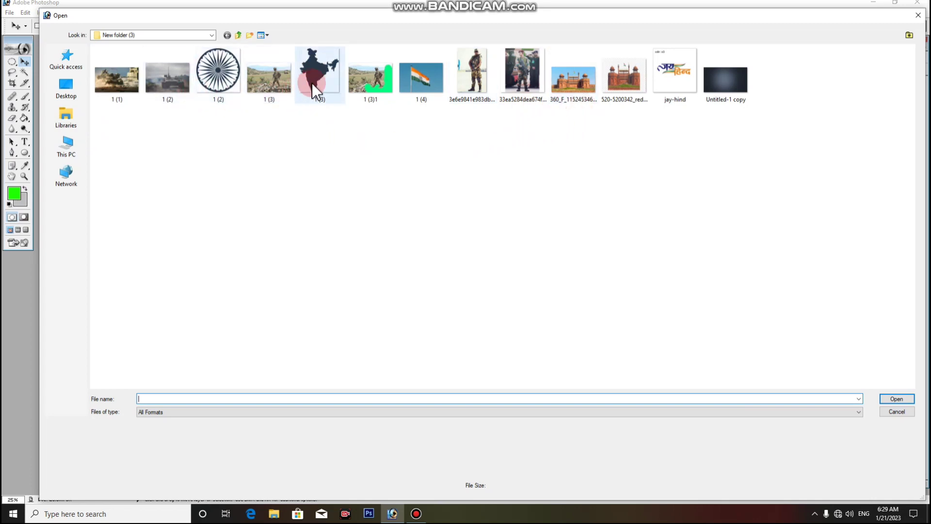
pyautogui.doubleClick(315, 73)
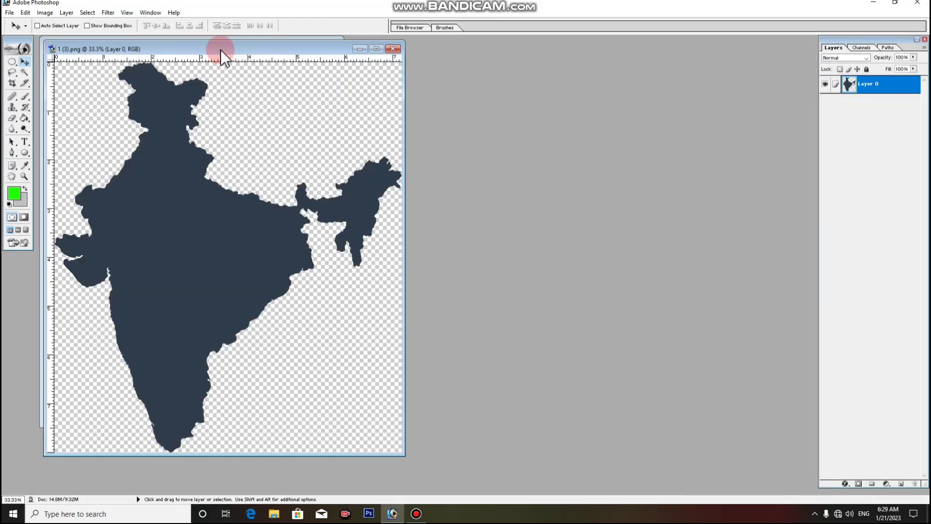
pyautogui.moveTo(220, 49); pyautogui.dragTo(622, 37)
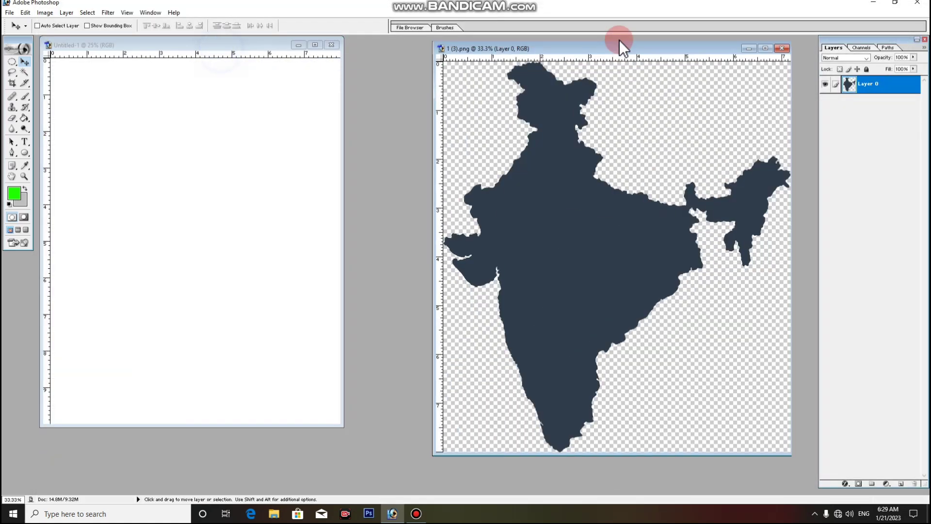
pyautogui.moveTo(638, 245)
pyautogui.mouseDown()
pyautogui.moveTo(194, 231)
pyautogui.moveTo(200, 214)
pyautogui.mouseUp()
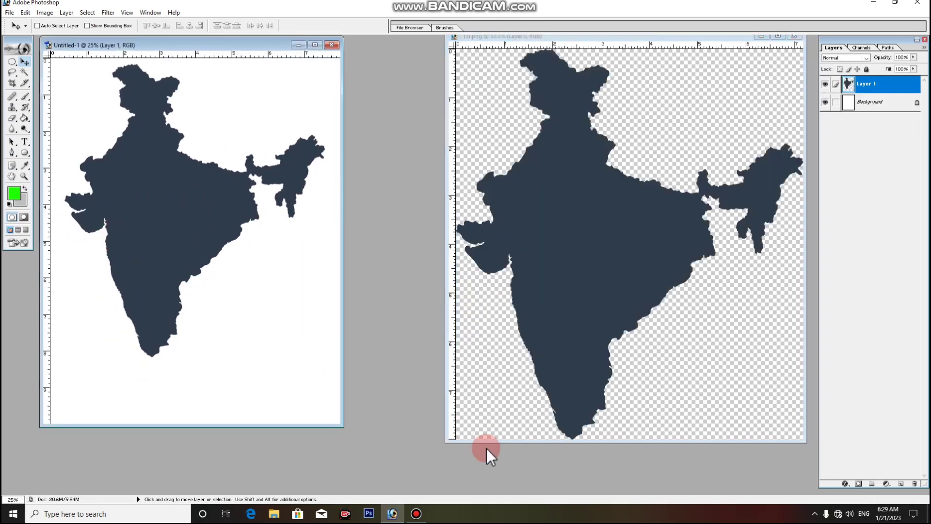
pyautogui.moveTo(339, 425); pyautogui.dragTo(536, 478)
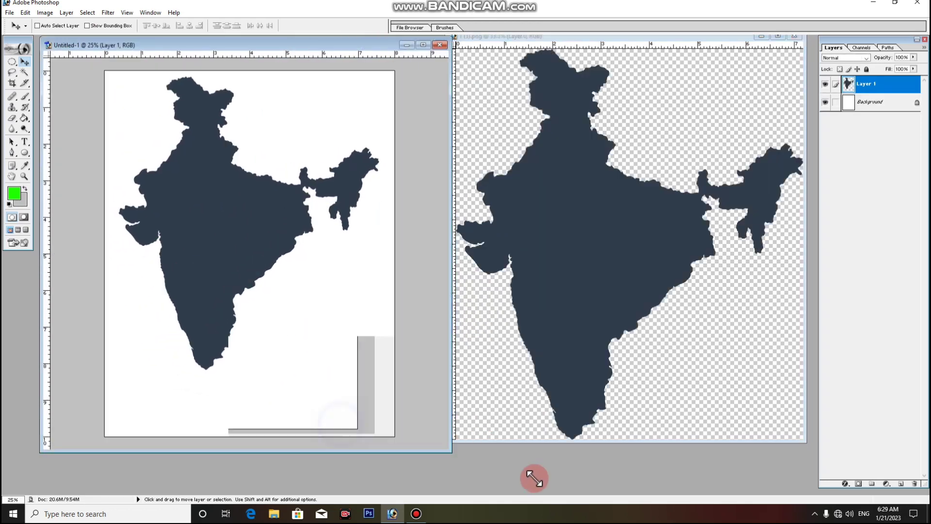
# Choose the Brush tool with a soft round tip and a larger Master Diameter.
pyautogui.click(24, 118)
pyautogui.click(27, 97)
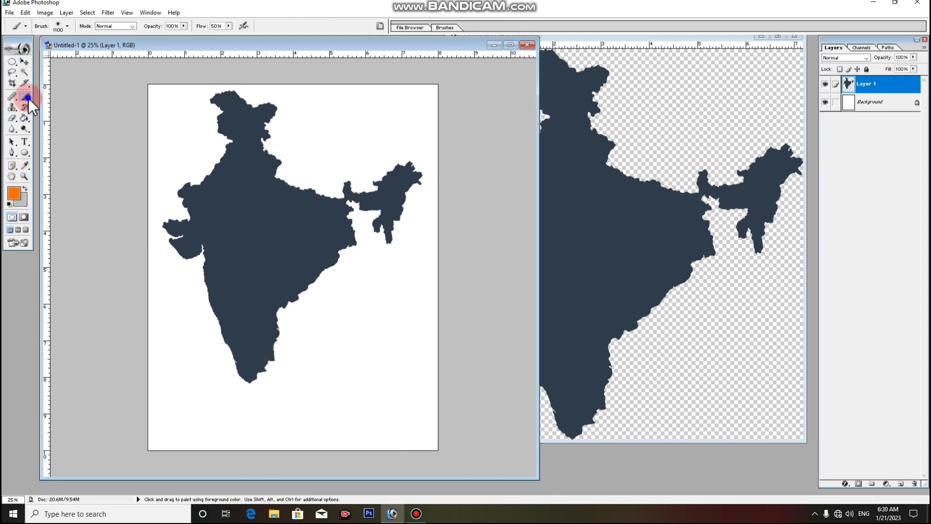
pyautogui.click(43, 99)
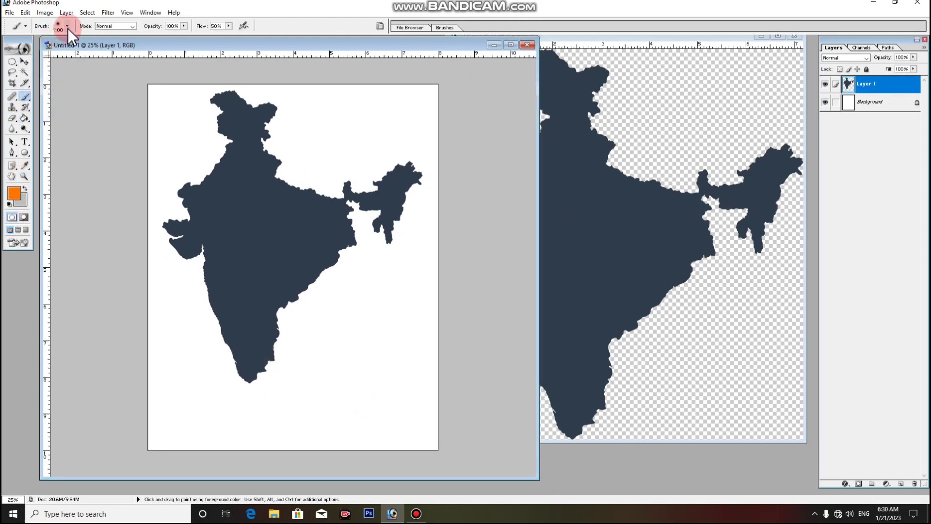
pyautogui.click(66, 26)
pyautogui.click(49, 206)
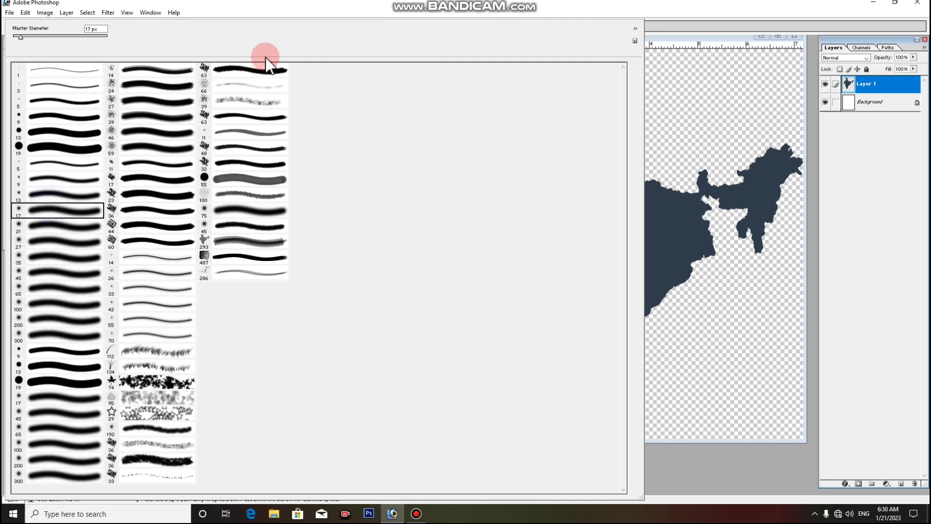
pyautogui.click(276, 9)
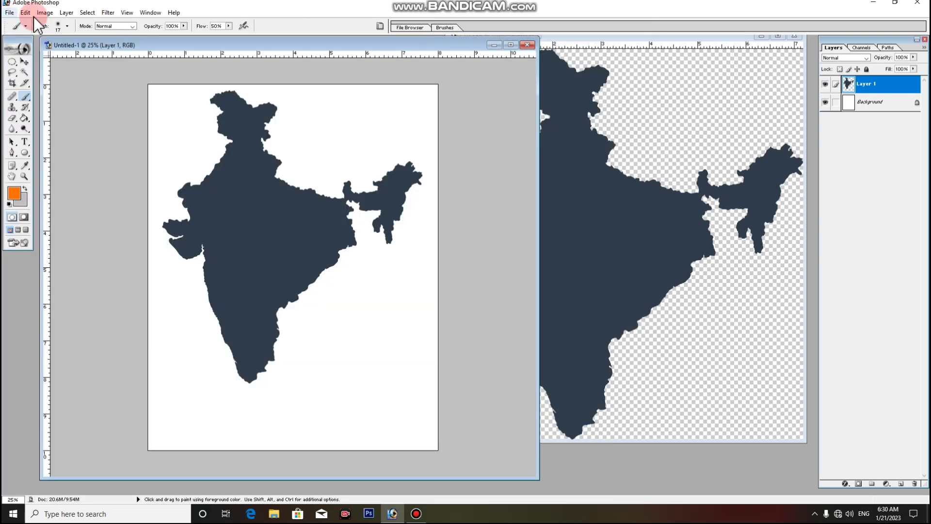
pyautogui.click(67, 26)
pyautogui.moveTo(30, 36); pyautogui.dragTo(52, 38)
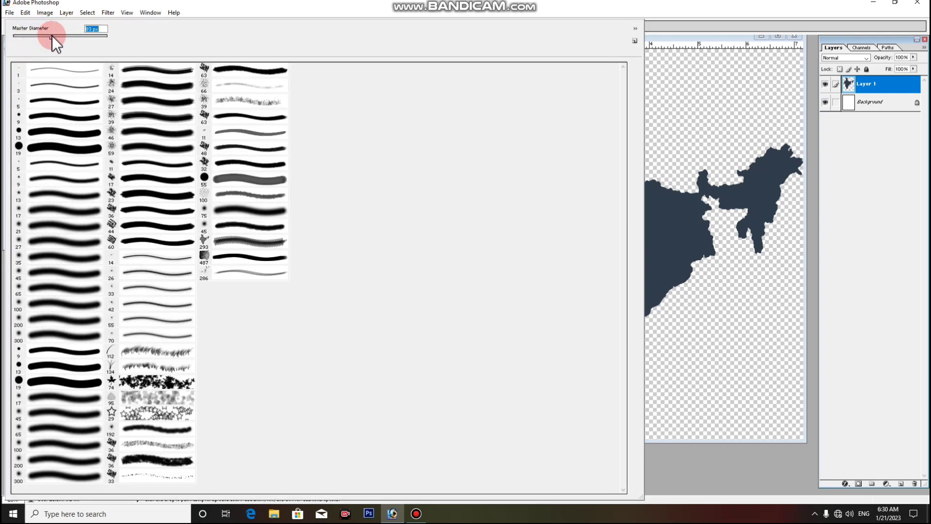
pyautogui.click(223, 10)
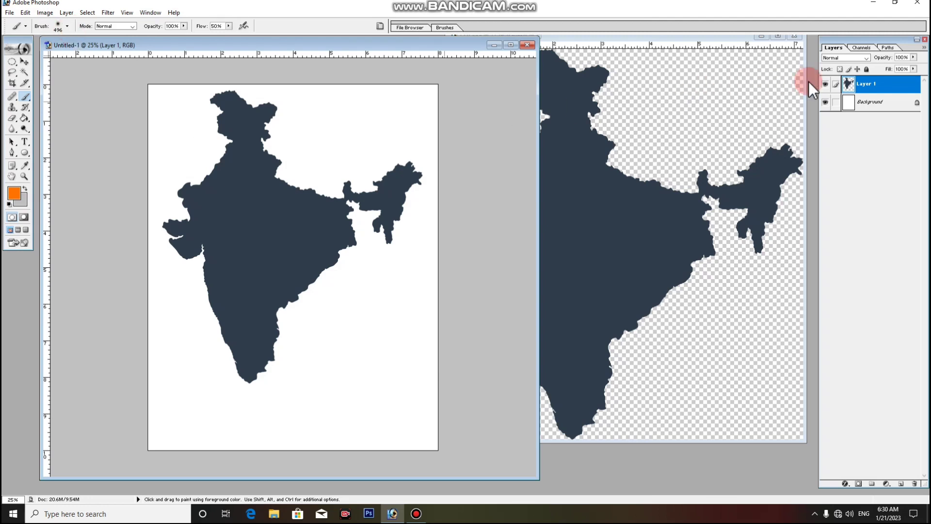
# On a new layer above the map, paint soft orange strokes across the top of the page.
pyautogui.click(902, 484)
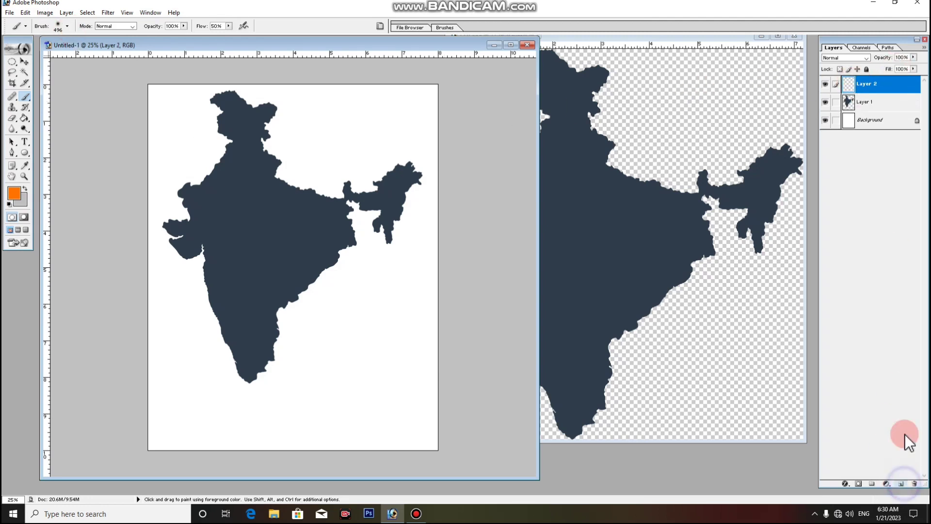
pyautogui.click(150, 12)
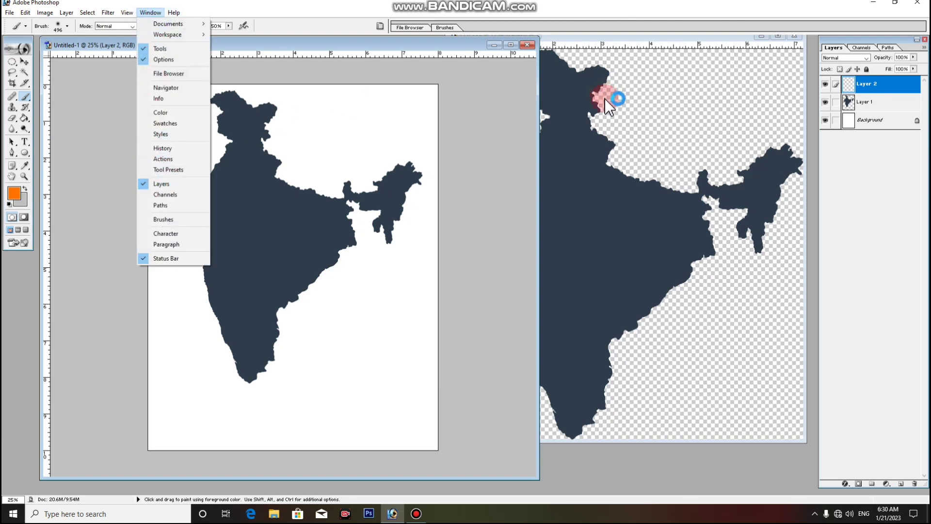
pyautogui.click(425, 21)
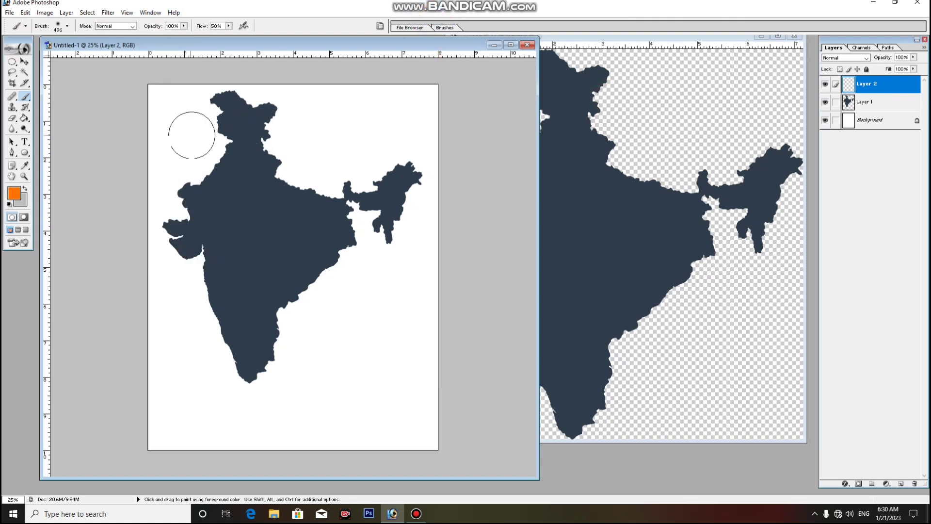
pyautogui.moveTo(177, 107)
pyautogui.mouseDown()
pyautogui.moveTo(327, 121)
pyautogui.moveTo(416, 100)
pyautogui.moveTo(153, 248)
pyautogui.moveTo(166, 207)
pyautogui.moveTo(441, 83)
pyautogui.moveTo(124, 187)
pyautogui.moveTo(373, 130)
pyautogui.mouseUp()
pyautogui.moveTo(202, 184)
pyautogui.mouseDown()
pyautogui.moveTo(168, 206)
pyautogui.moveTo(171, 148)
pyautogui.mouseUp()
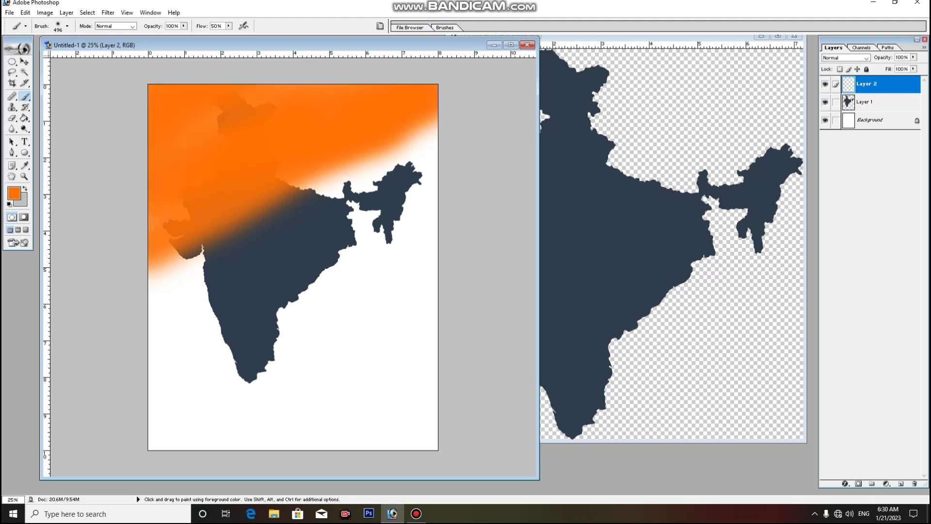
pyautogui.moveTo(266, 188); pyautogui.dragTo(437, 106)
pyautogui.click(22, 197)
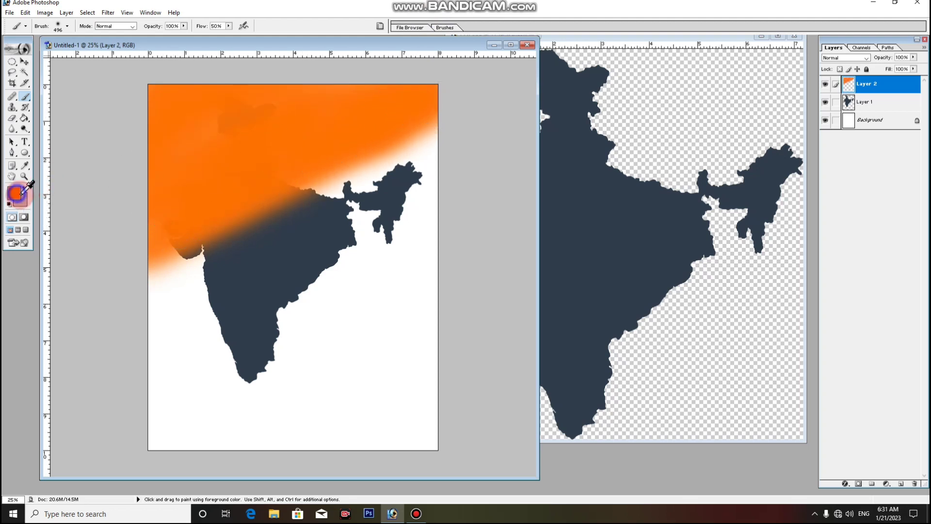
# Set the foreground to white and paint the white middle band across central India.
pyautogui.click(170, 270)
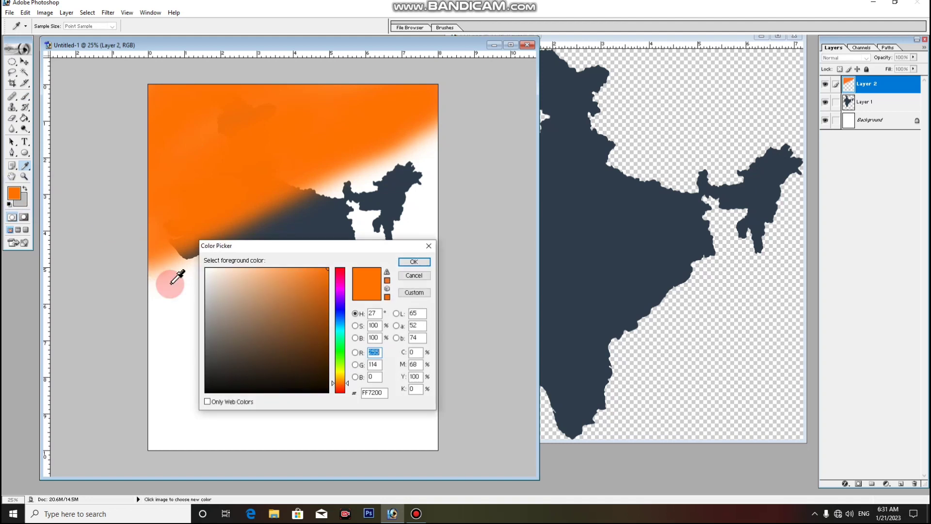
pyautogui.click(414, 262)
pyautogui.moveTo(179, 298); pyautogui.dragTo(501, 210)
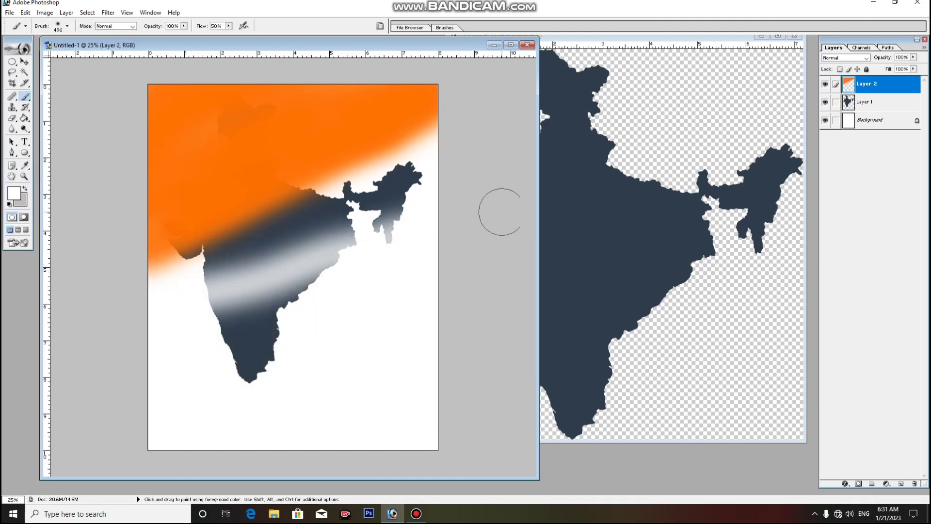
pyautogui.moveTo(172, 325)
pyautogui.mouseDown()
pyautogui.moveTo(260, 270)
pyautogui.moveTo(495, 171)
pyautogui.moveTo(311, 239)
pyautogui.moveTo(415, 162)
pyautogui.moveTo(407, 162)
pyautogui.moveTo(151, 282)
pyautogui.moveTo(260, 260)
pyautogui.moveTo(468, 159)
pyautogui.mouseUp()
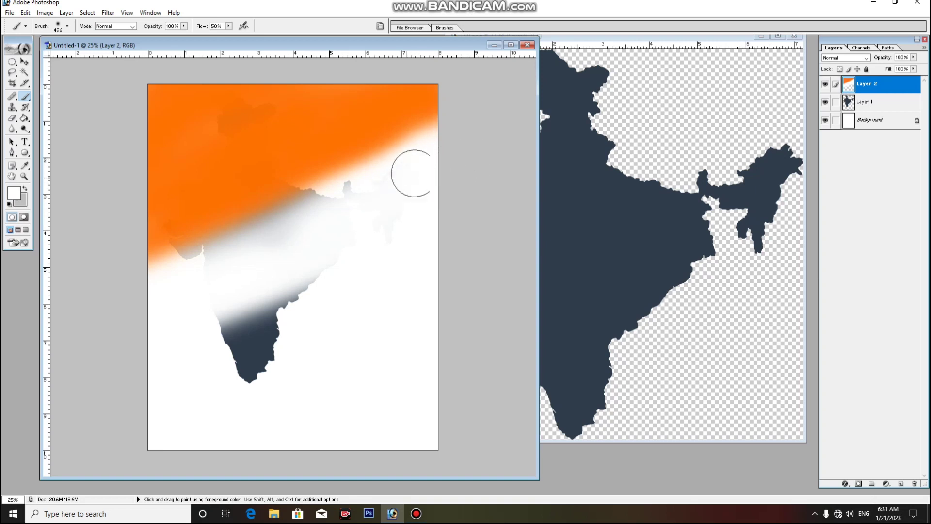
pyautogui.moveTo(387, 184); pyautogui.dragTo(148, 282)
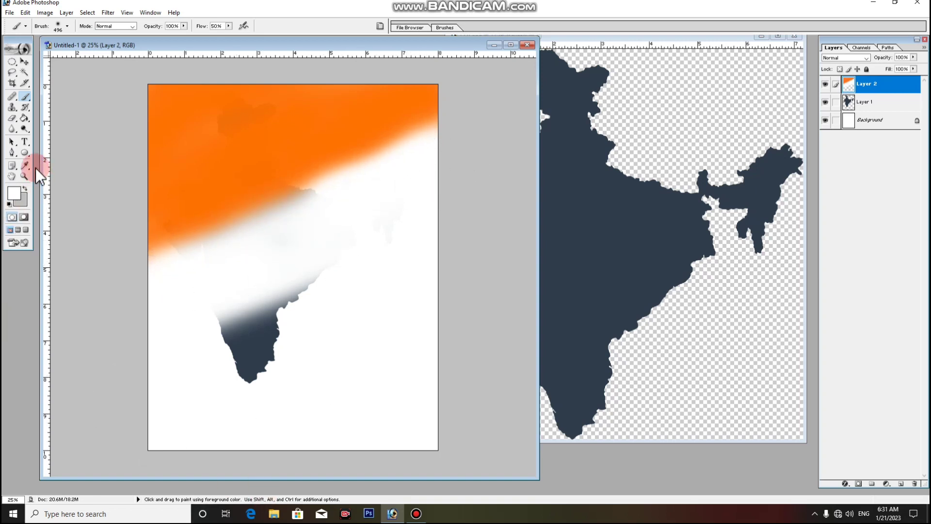
# Paint a vivid green (42FF00) band across the bottom, then fade Layer 2 to 55% opacity.
pyautogui.click(14, 193)
pyautogui.moveTo(341, 377); pyautogui.dragTo(339, 354)
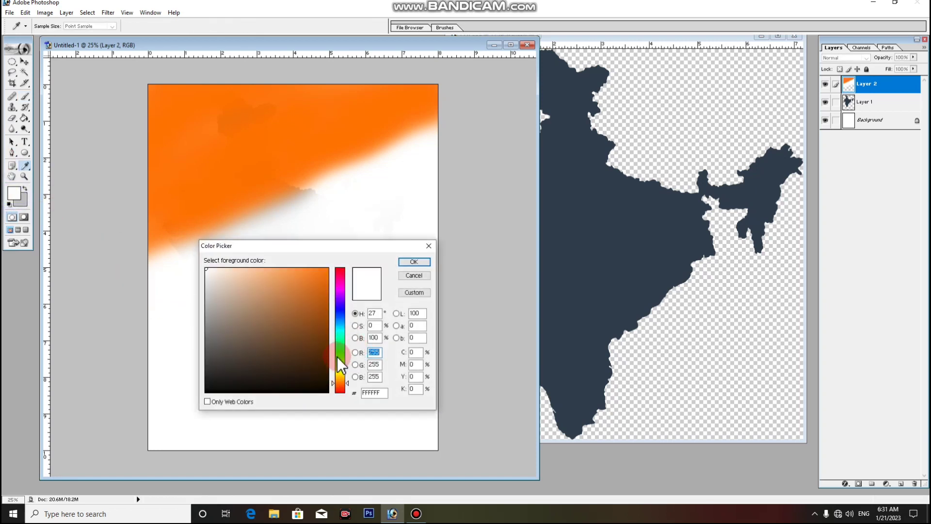
pyautogui.moveTo(316, 316)
pyautogui.mouseDown()
pyautogui.moveTo(353, 262)
pyautogui.moveTo(429, 279)
pyautogui.mouseUp()
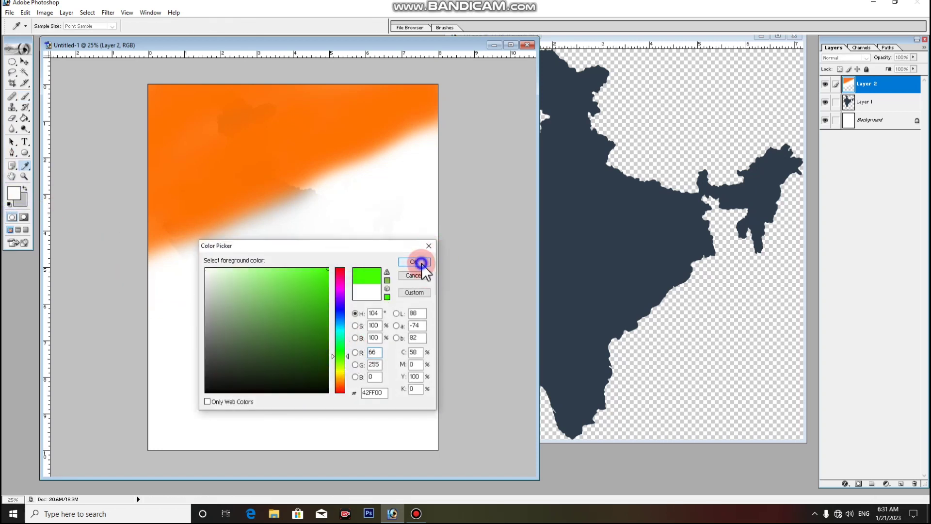
pyautogui.click(415, 262)
pyautogui.moveTo(160, 427); pyautogui.dragTo(304, 319)
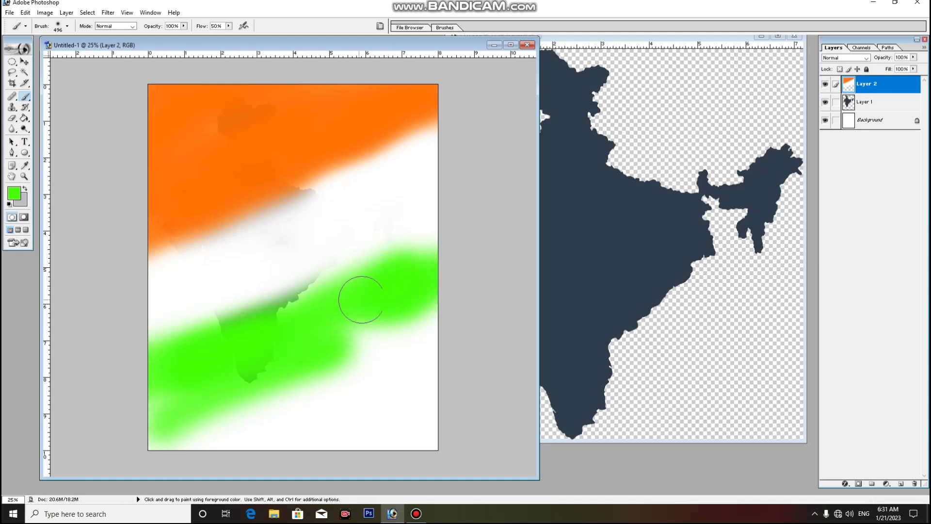
pyautogui.moveTo(432, 353); pyautogui.dragTo(208, 427)
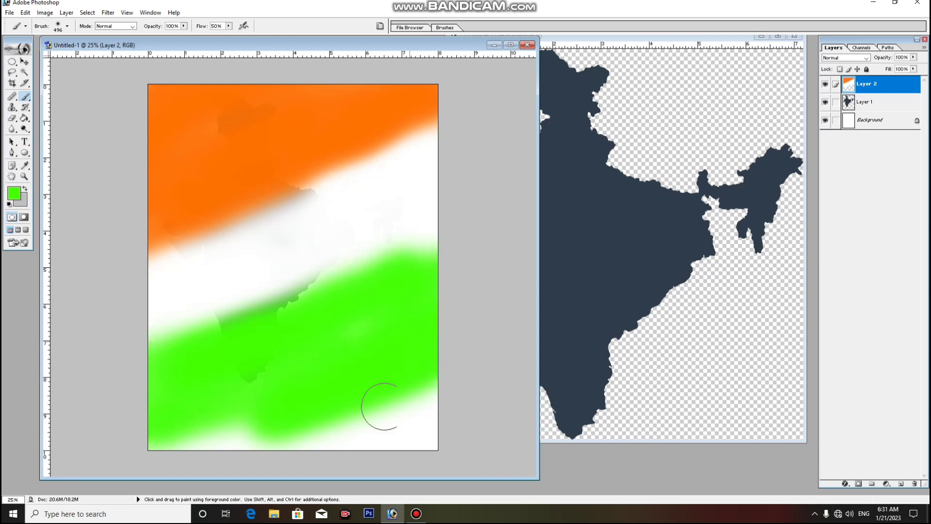
pyautogui.moveTo(380, 406); pyautogui.dragTo(355, 461)
pyautogui.moveTo(316, 434); pyautogui.dragTo(484, 438)
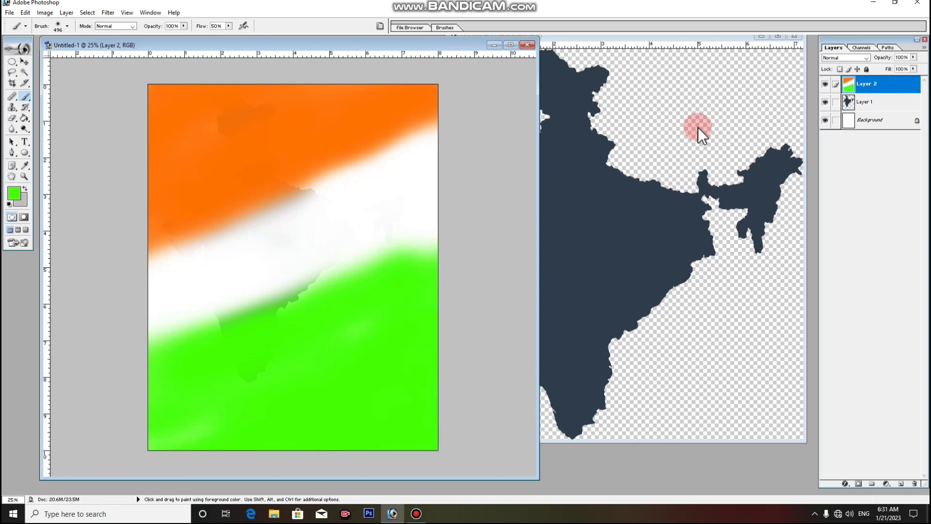
pyautogui.moveTo(913, 57); pyautogui.dragTo(898, 68)
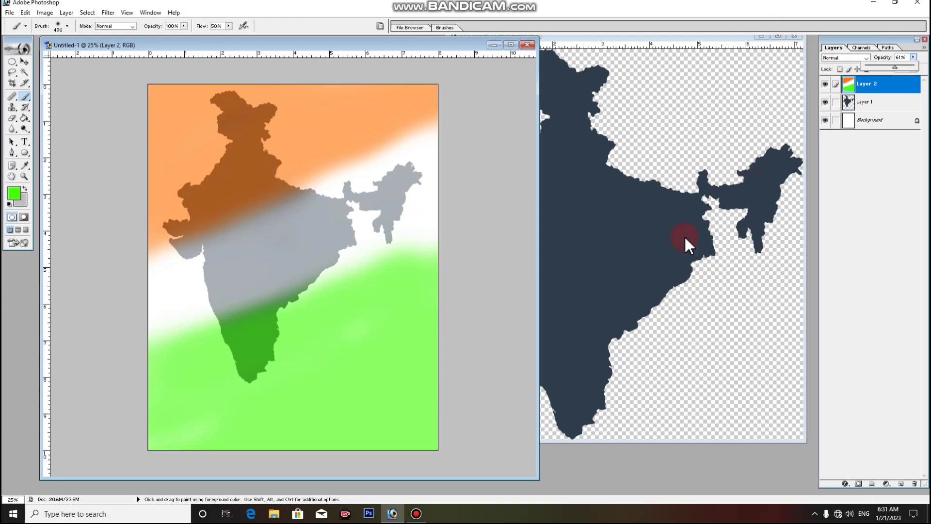
# Make the 1.png India map window the active document.
pyautogui.click(682, 165)
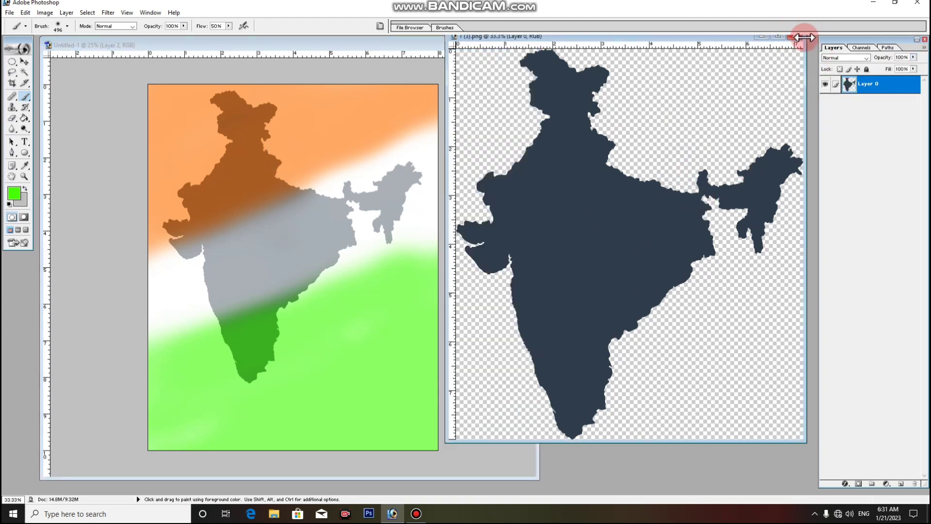
# Close 1.png, open 1 (2).png, and copy the Ashoka chakra into the poster as a new layer.
pyautogui.click(798, 37)
pyautogui.doubleClick(737, 114)
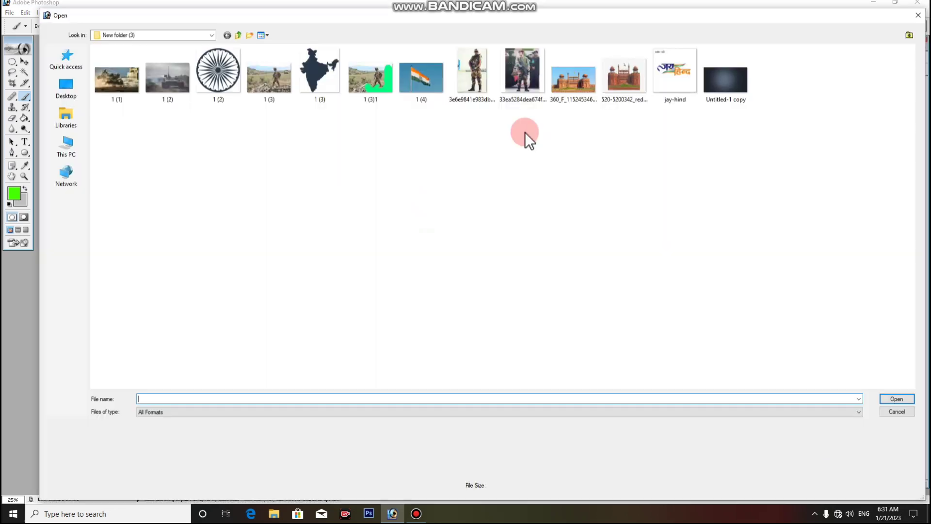
pyautogui.doubleClick(219, 71)
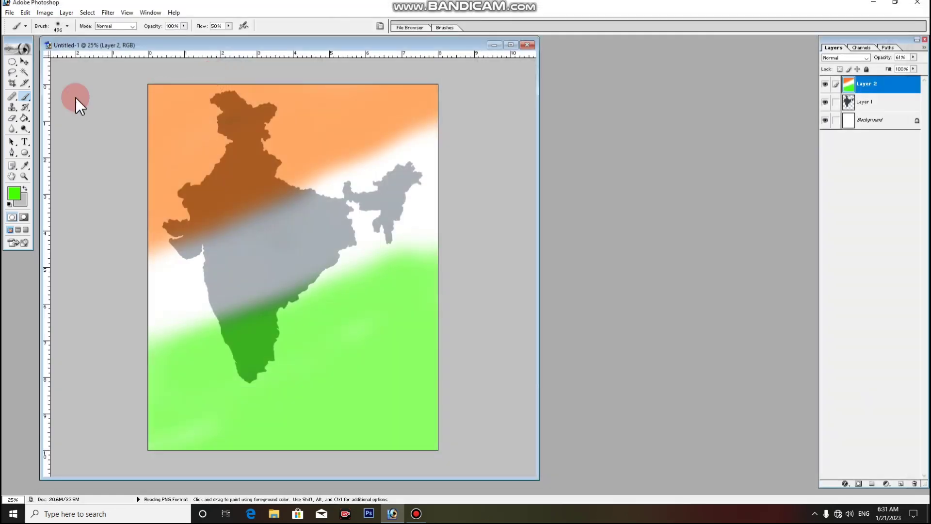
pyautogui.click(24, 62)
pyautogui.moveTo(121, 161); pyautogui.dragTo(165, 191)
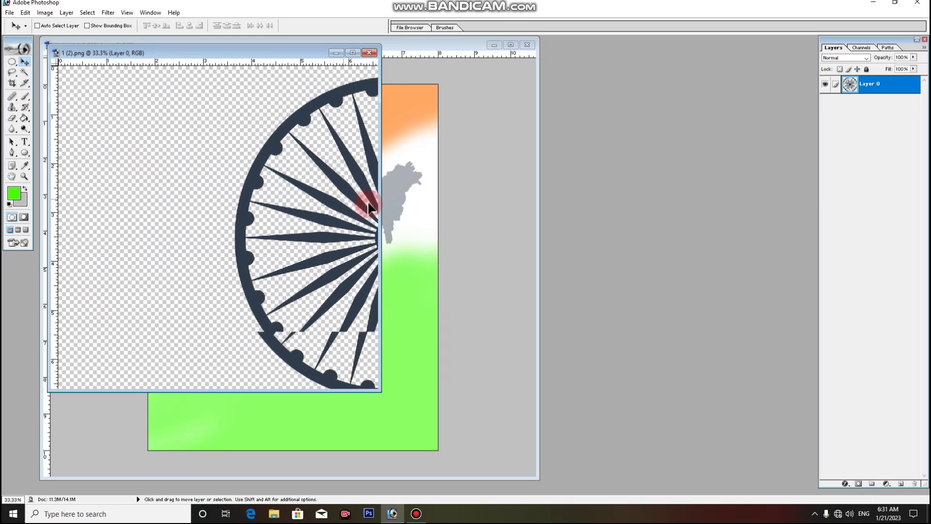
pyautogui.moveTo(255, 199)
pyautogui.mouseDown()
pyautogui.moveTo(391, 210)
pyautogui.moveTo(300, 207)
pyautogui.mouseUp()
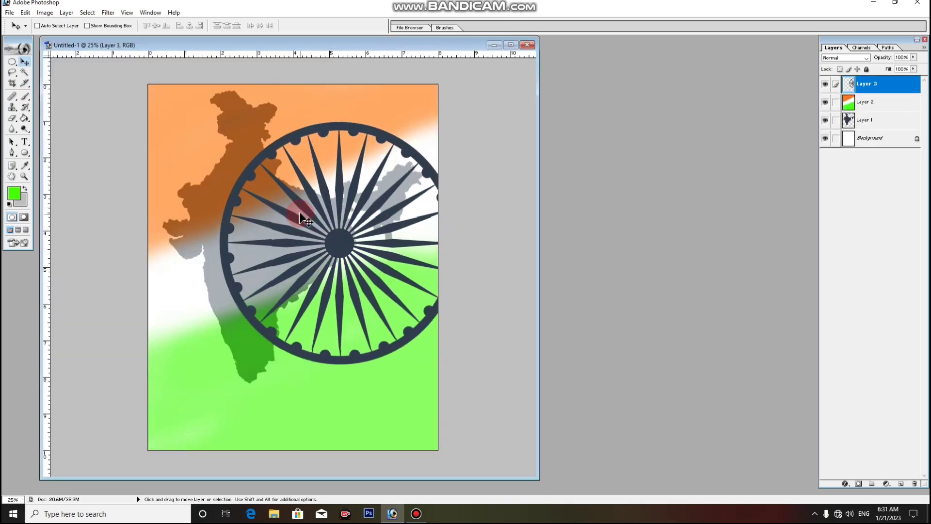
# Scale the chakra to 28.4% and move it over the upper middle of the map.
pyautogui.hotkey('ctrl', 't')
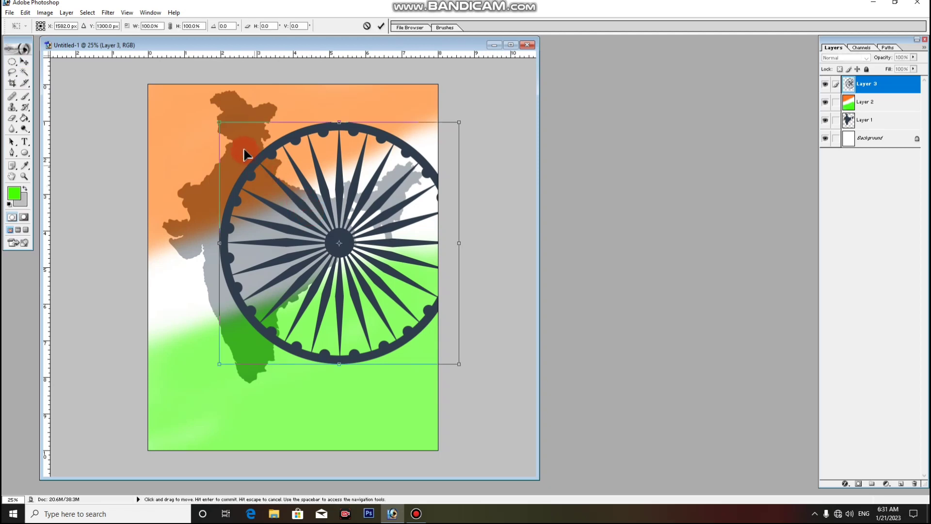
pyautogui.moveTo(220, 120); pyautogui.dragTo(311, 203)
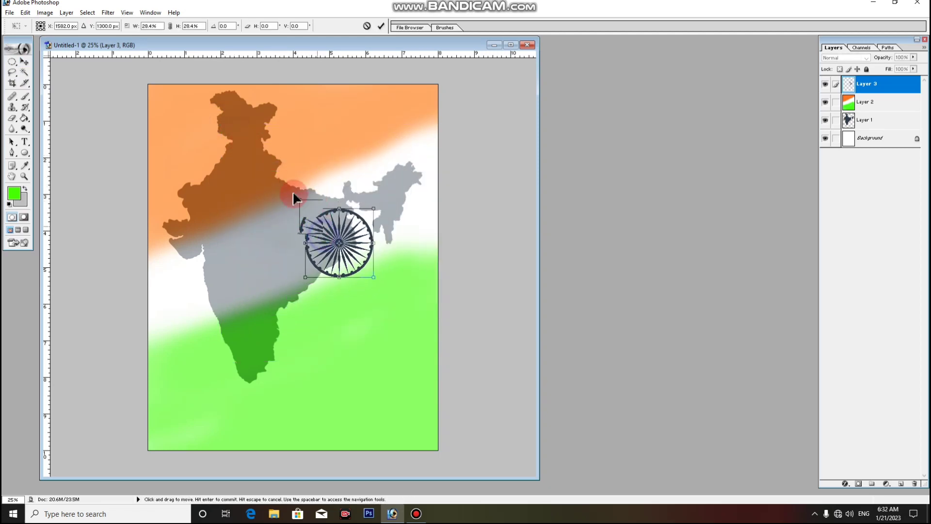
pyautogui.moveTo(293, 193); pyautogui.dragTo(271, 180)
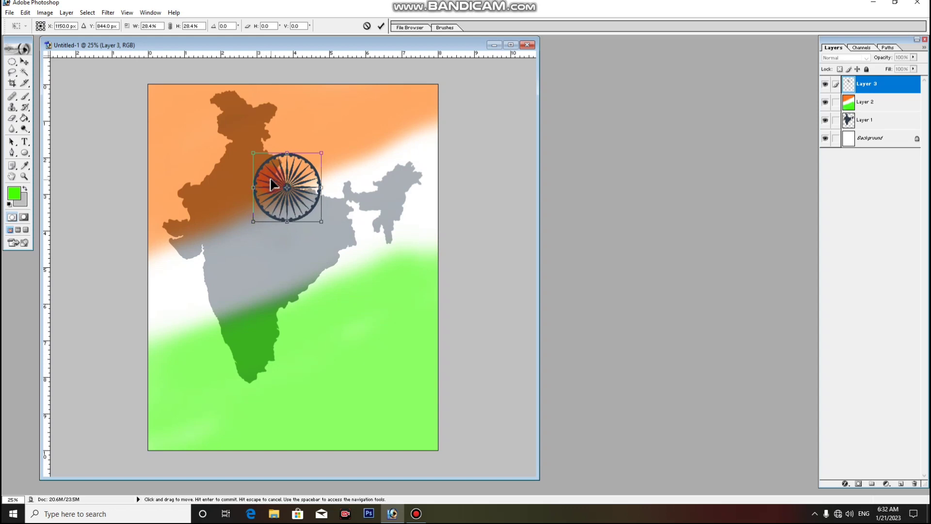
# Commit the chakra's transform and lower Layer 3 opacity to 28%.
pyautogui.doubleClick(272, 185)
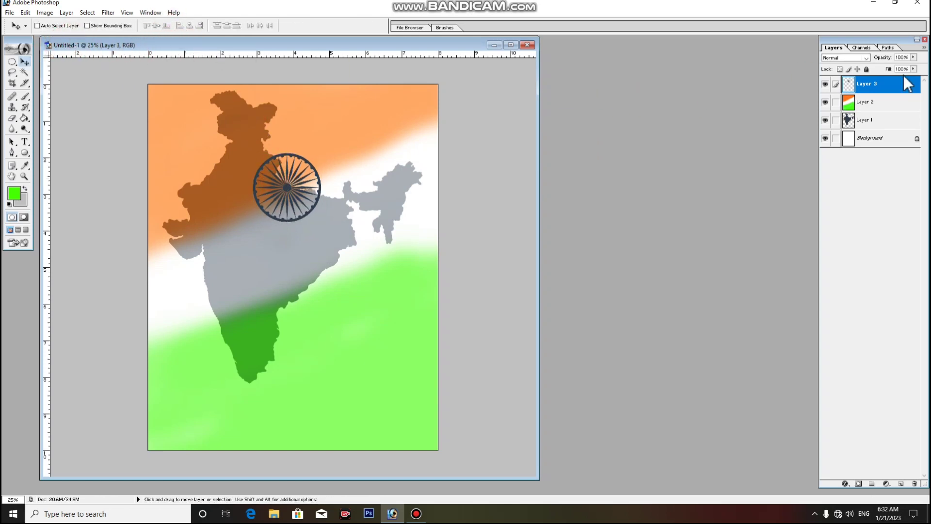
pyautogui.click(908, 57)
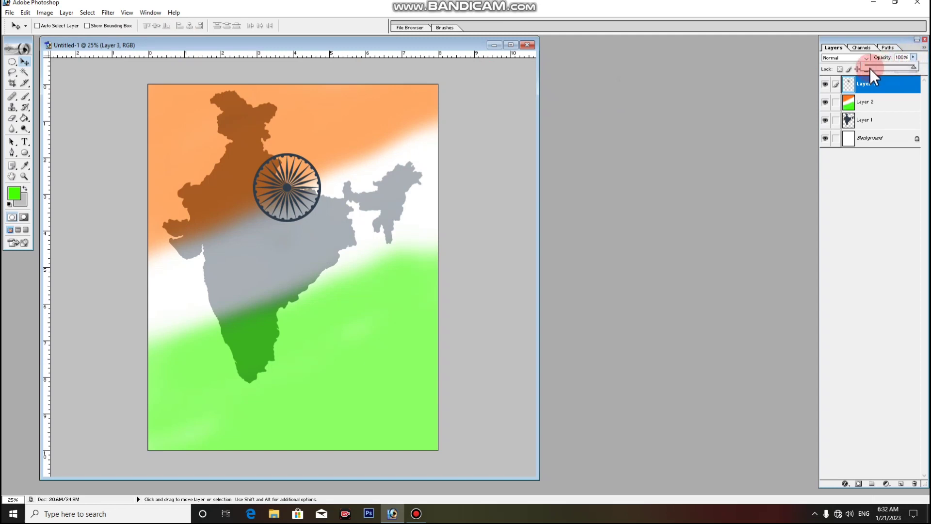
pyautogui.click(880, 66)
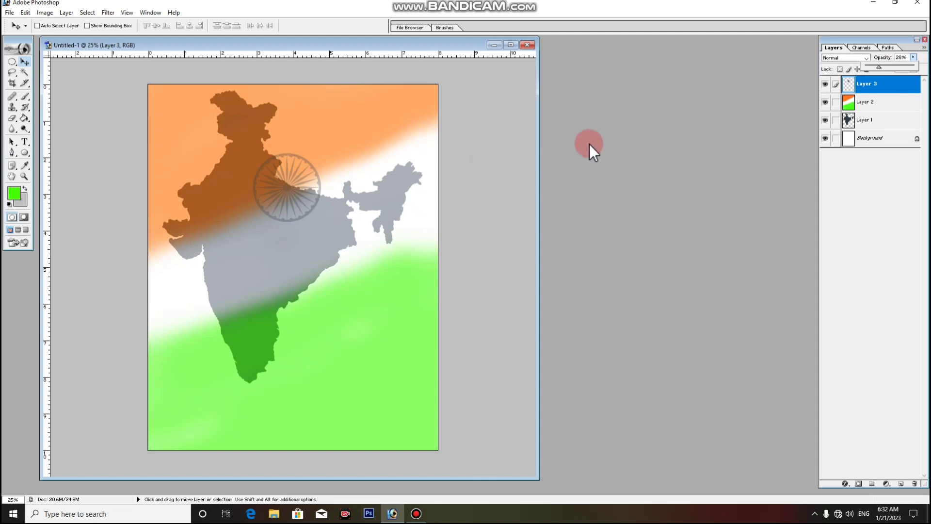
# Open the red-fort PNG and copy it into the poster, centred on the map.
pyautogui.click(637, 162)
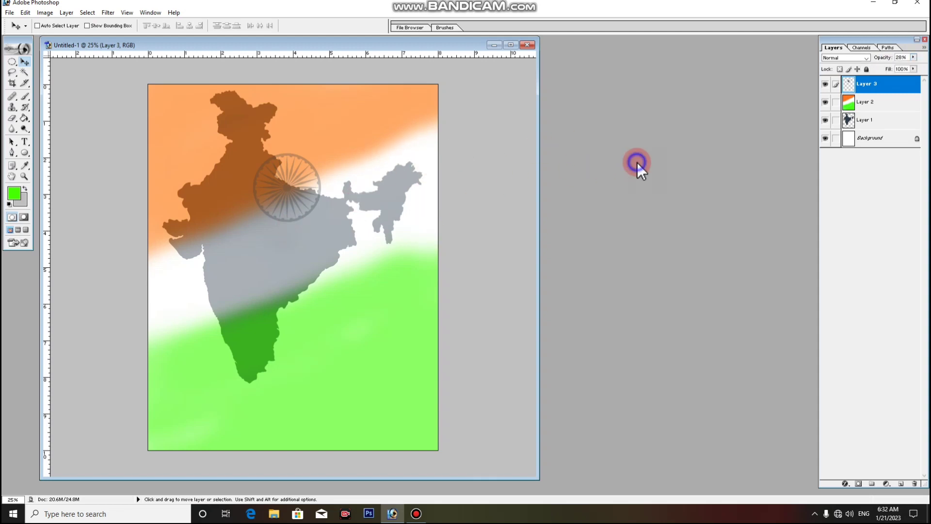
pyautogui.doubleClick(637, 162)
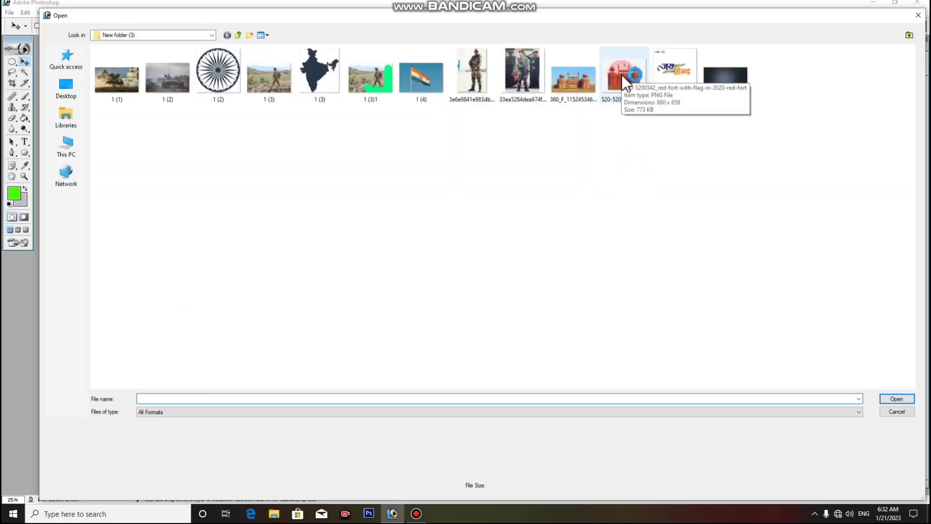
pyautogui.doubleClick(625, 78)
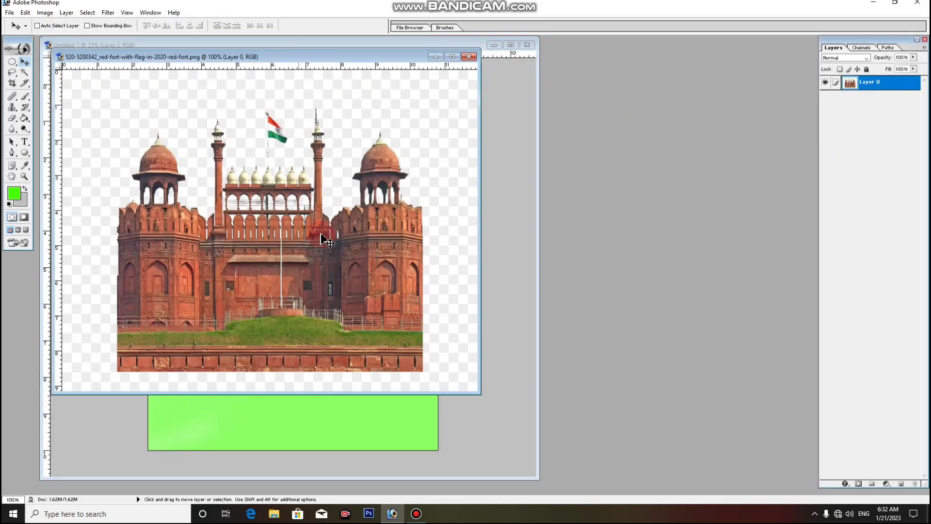
pyautogui.moveTo(326, 246); pyautogui.dragTo(326, 414)
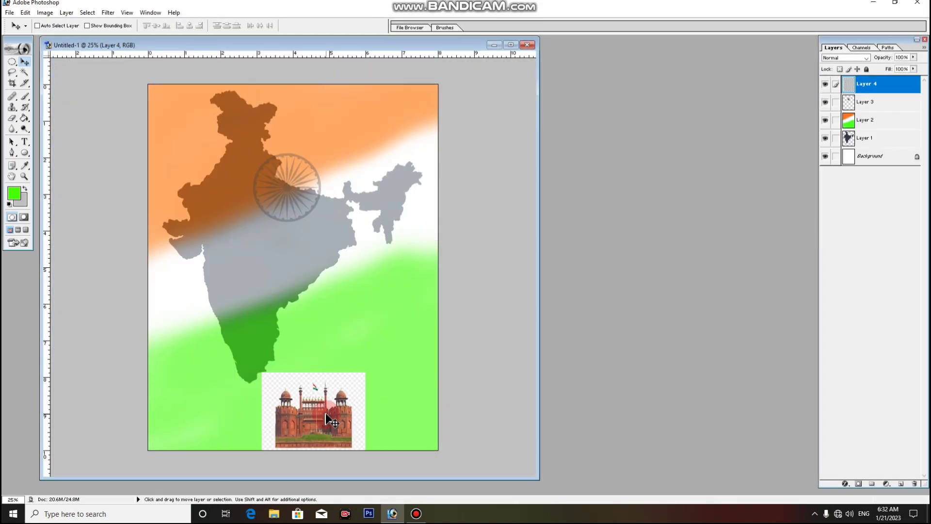
pyautogui.moveTo(335, 373); pyautogui.dragTo(299, 232)
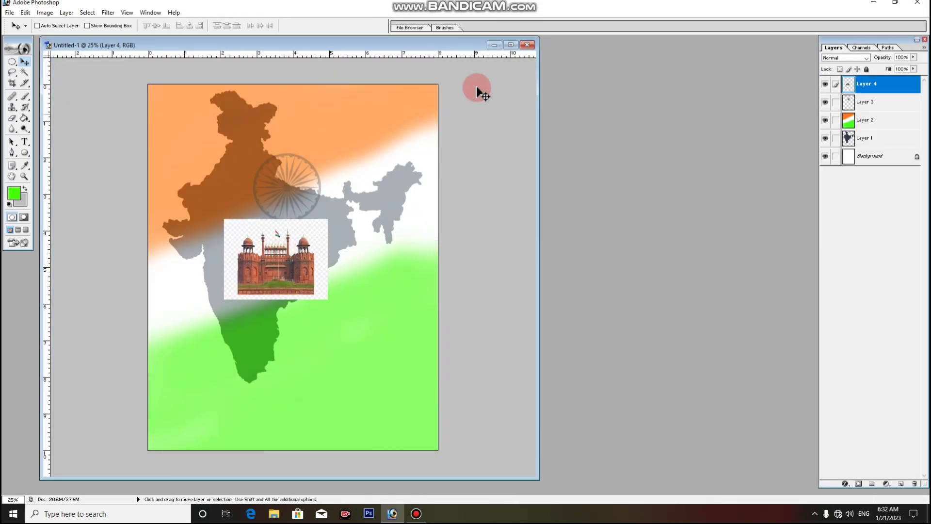
# Scale the Red Fort to 126.4%, nudge it left, and commit the transform.
pyautogui.click(513, 45)
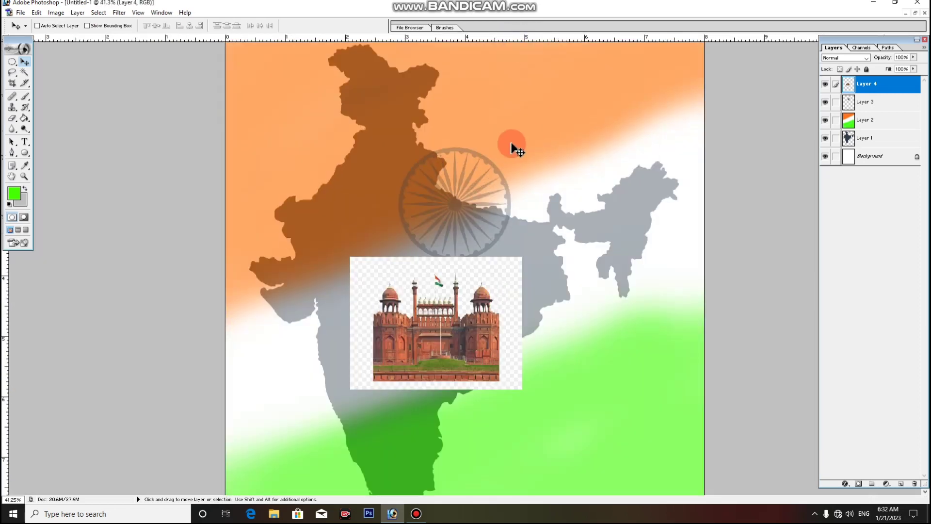
pyautogui.hotkey('ctrl', 't')
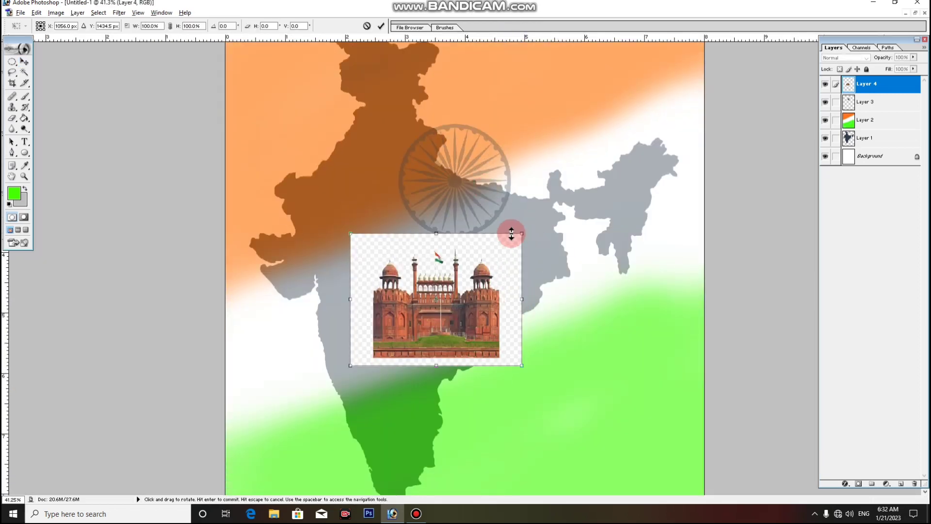
pyautogui.moveTo(523, 233); pyautogui.dragTo(544, 216)
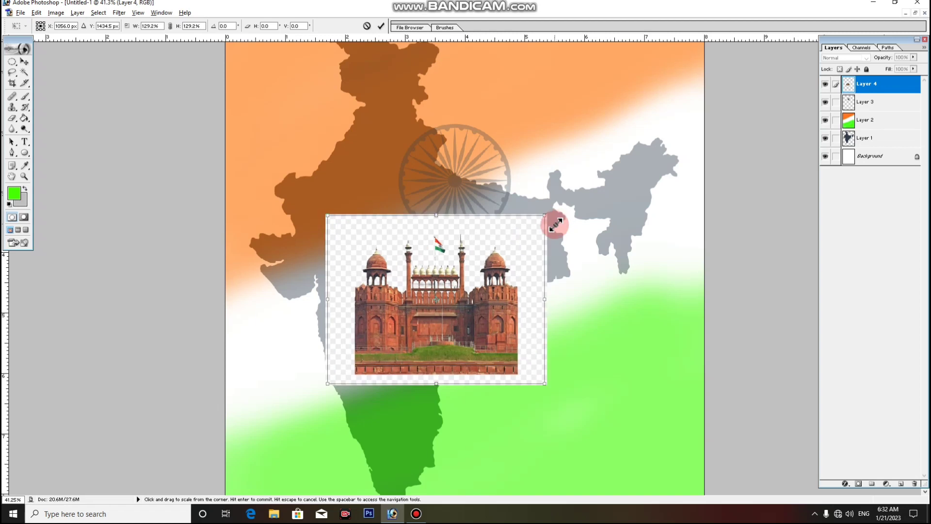
pyautogui.moveTo(455, 289); pyautogui.dragTo(415, 278)
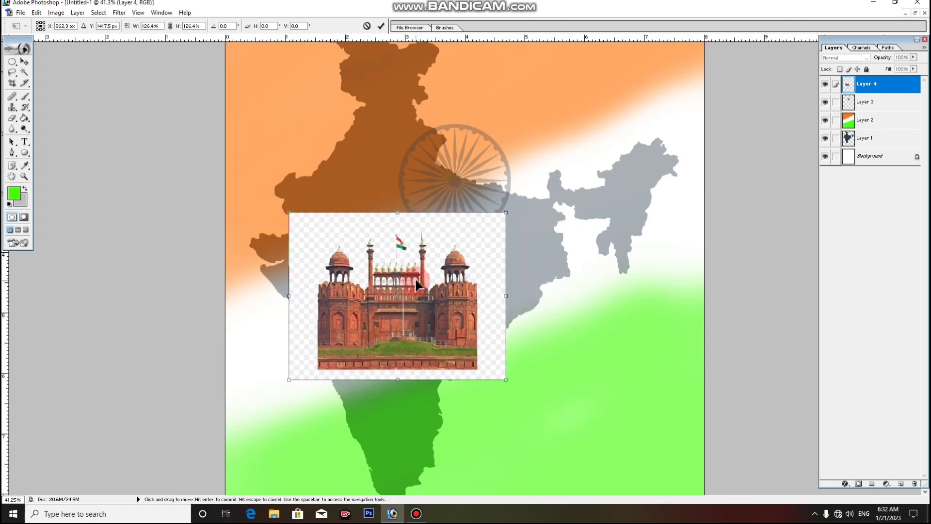
pyautogui.press('Return')
# Select the transparent backdrop around the Red Fort with the Magic Wand and delete it.
pyautogui.click(24, 72)
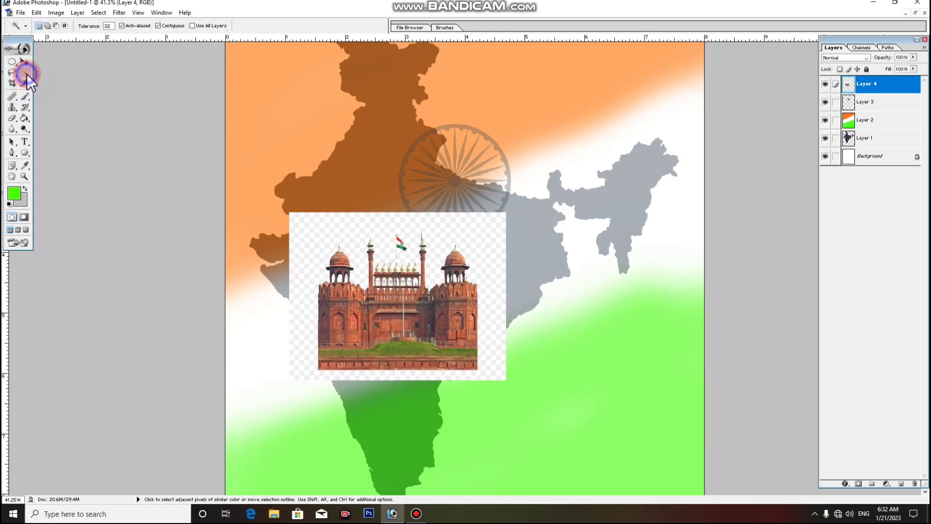
pyautogui.click(303, 226)
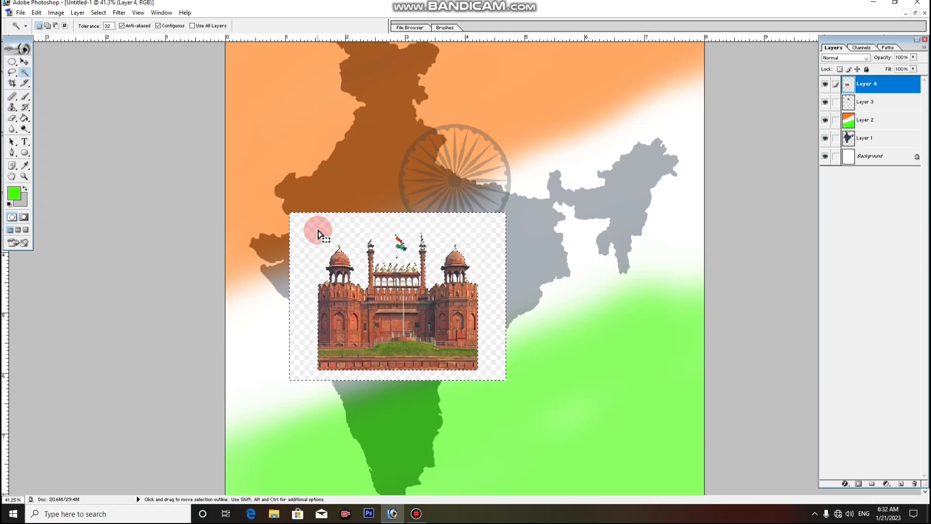
pyautogui.press('Delete')
pyautogui.click(339, 243)
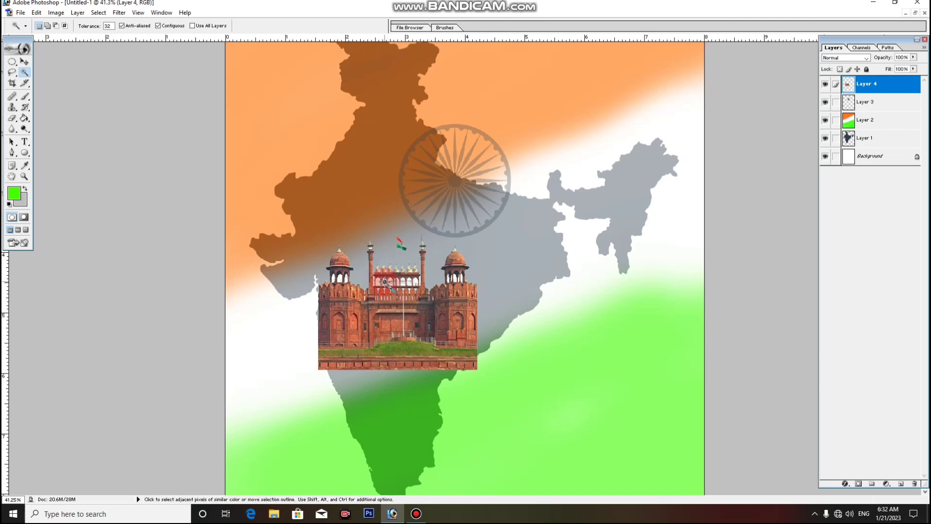
# Shift-select the leftover backdrop beside and between the towers, zooming in to check.
pyautogui.press('shift')
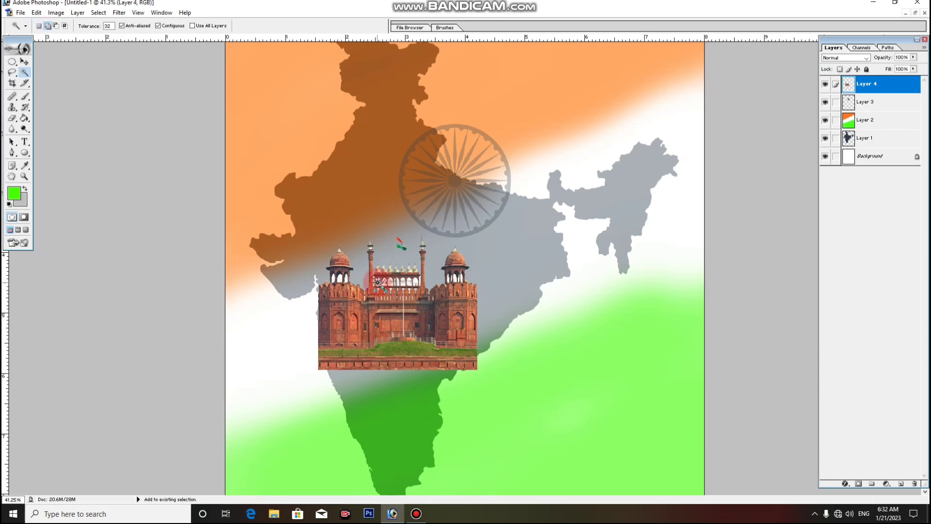
pyautogui.click(420, 270)
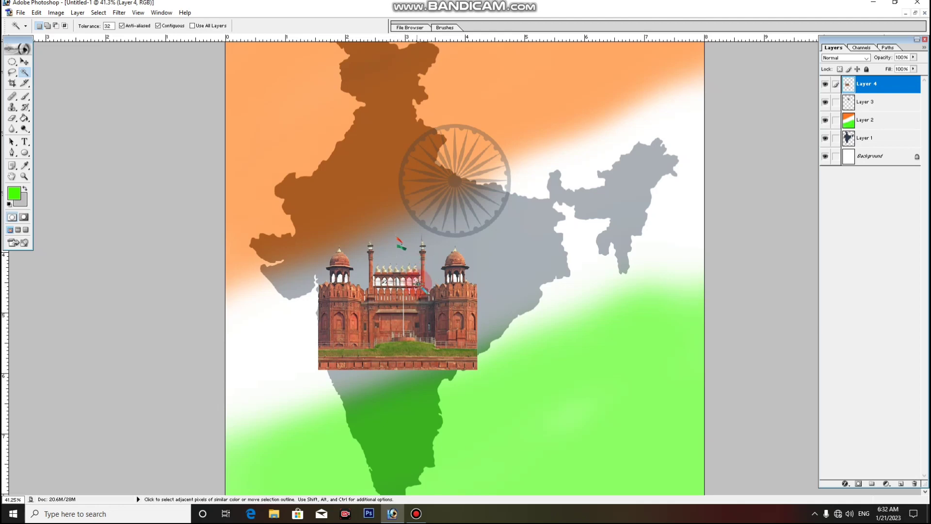
pyautogui.hotkey('ctrl', '+')
pyautogui.hotkey('ctrl', '+')
pyautogui.keyDown('shift'); pyautogui.click(253, 230); pyautogui.keyUp('shift')
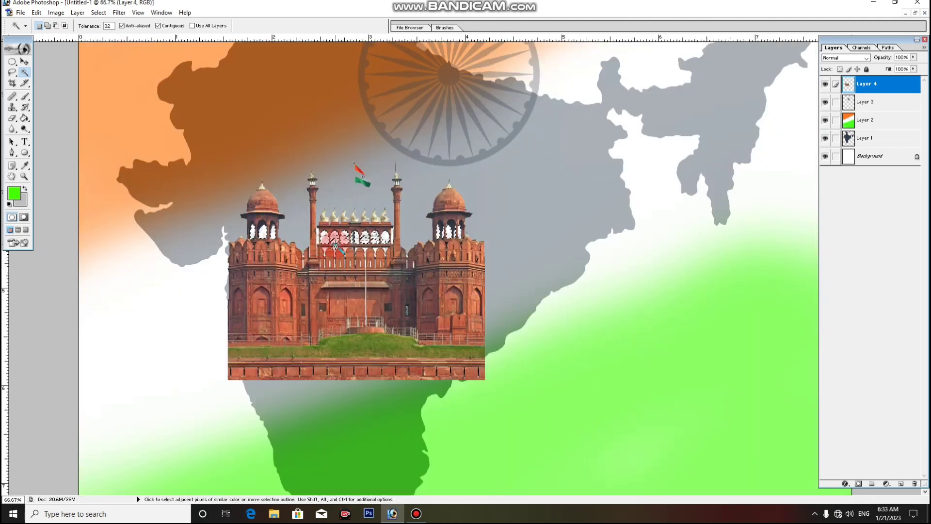
pyautogui.hotkey('ctrl', '-')
pyautogui.hotkey('ctrl', '-')
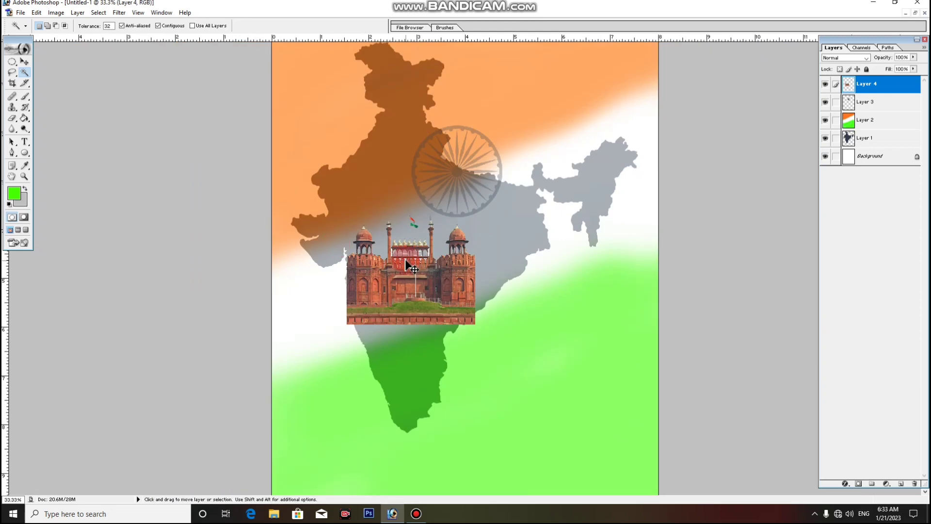
pyautogui.click(400, 232)
pyautogui.scroll(-1, 401, 232)
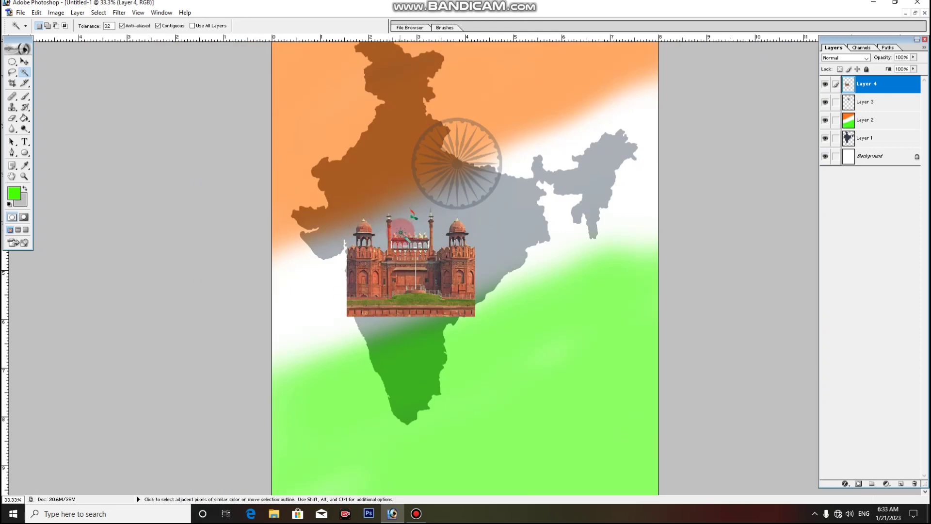
pyautogui.scroll(-1, 400, 232)
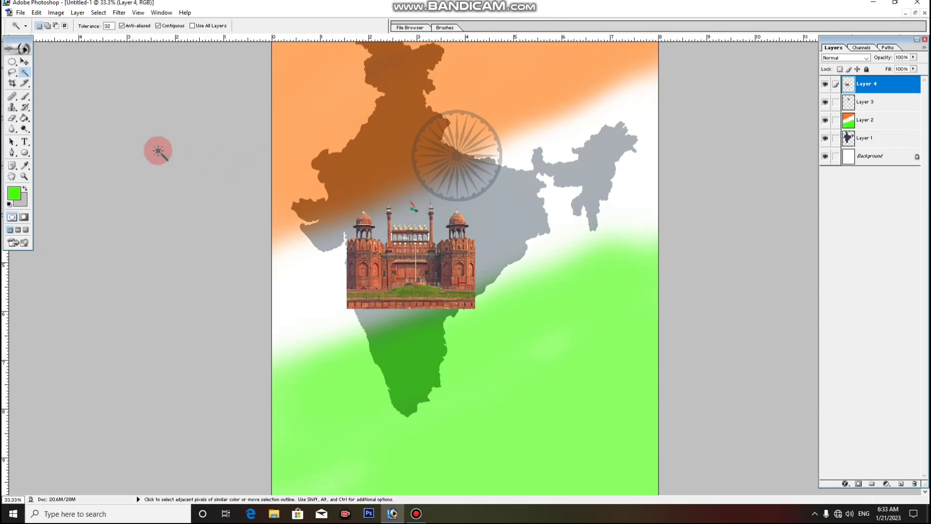
# Erase the small flag above the Red Fort with a 13 px eraser, then nudge the fort slightly up.
pyautogui.click(12, 118)
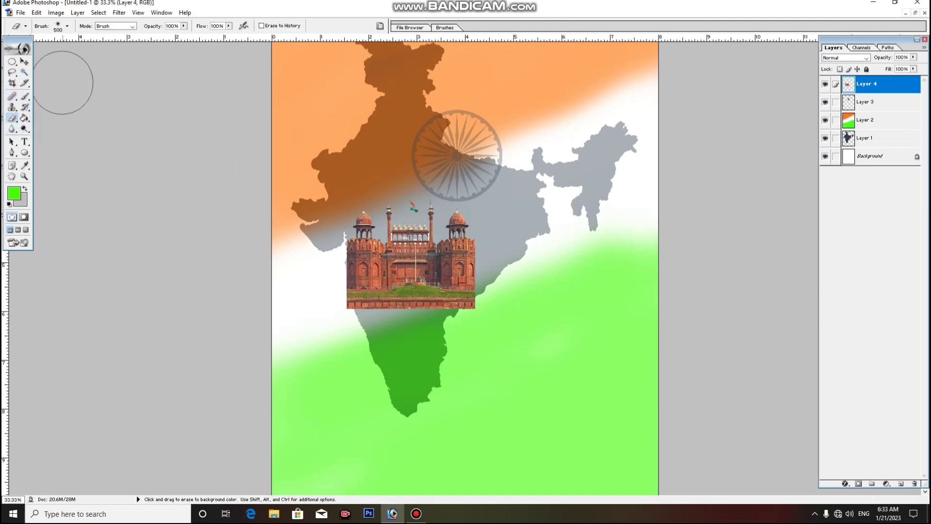
pyautogui.click(66, 26)
pyautogui.click(48, 134)
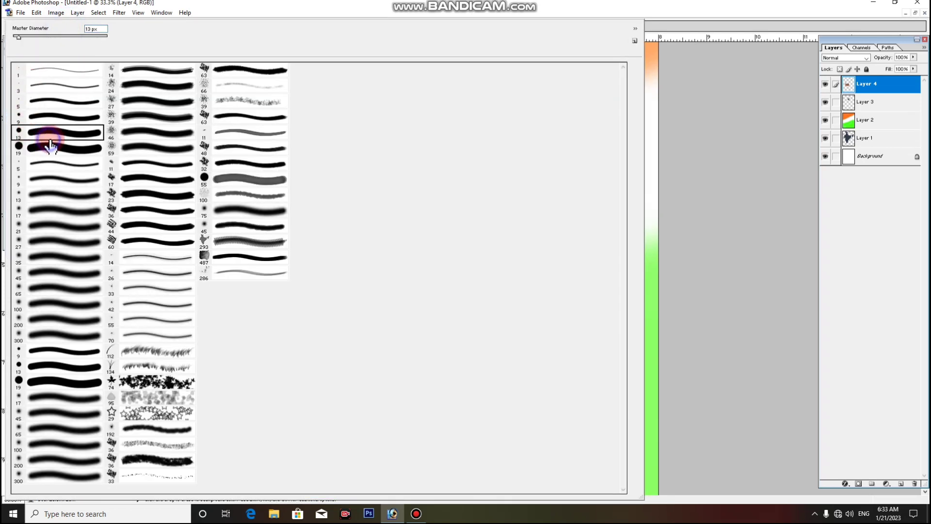
pyautogui.click(313, 5)
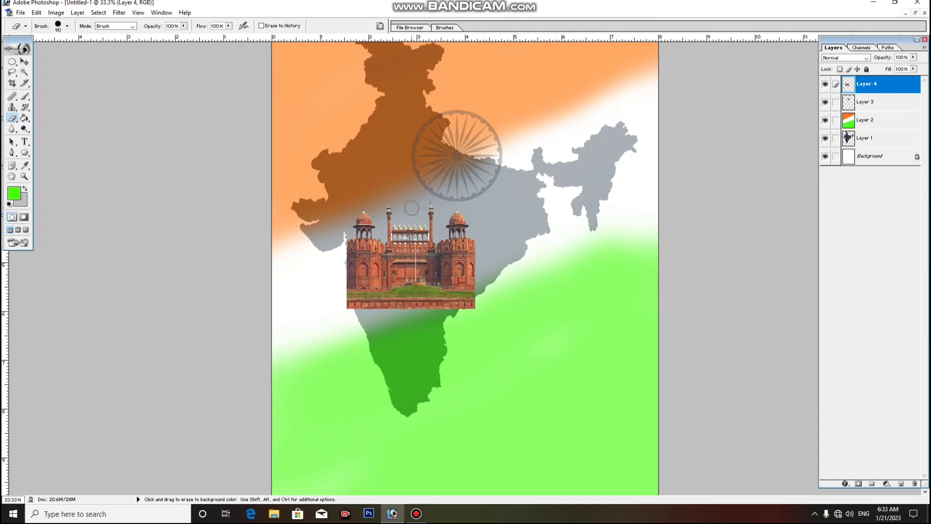
pyautogui.click(24, 62)
pyautogui.moveTo(392, 258); pyautogui.dragTo(401, 234)
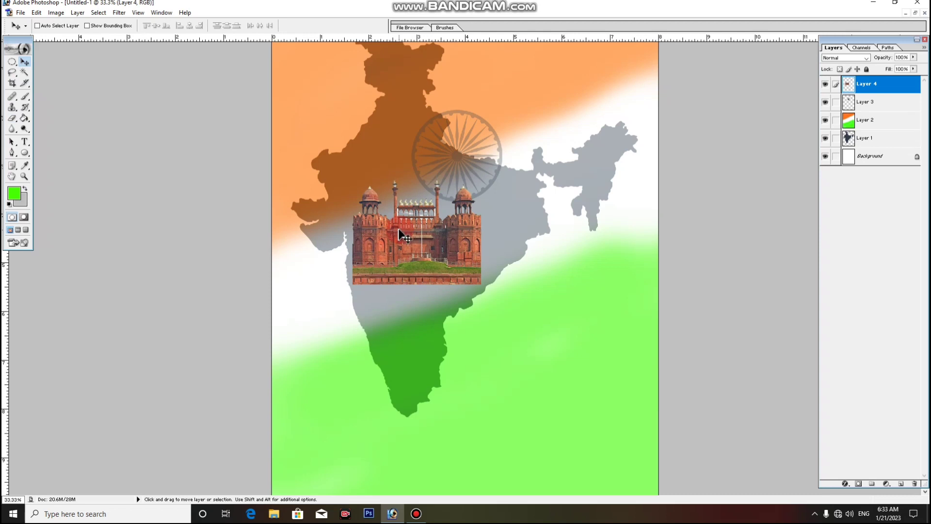
# Scale the Red Fort picture up to about 125% and reposition it over central India.
pyautogui.hotkey('ctrl', 't')
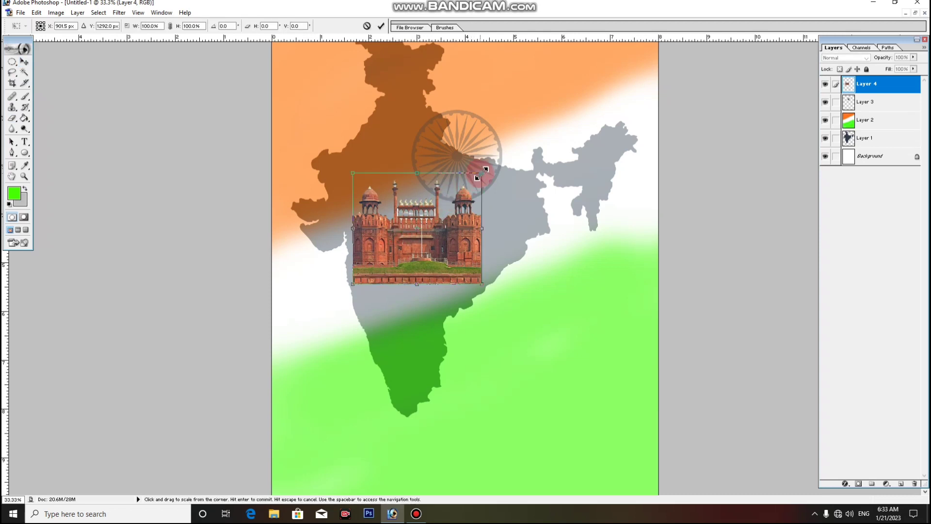
pyautogui.moveTo(481, 181); pyautogui.dragTo(527, 147)
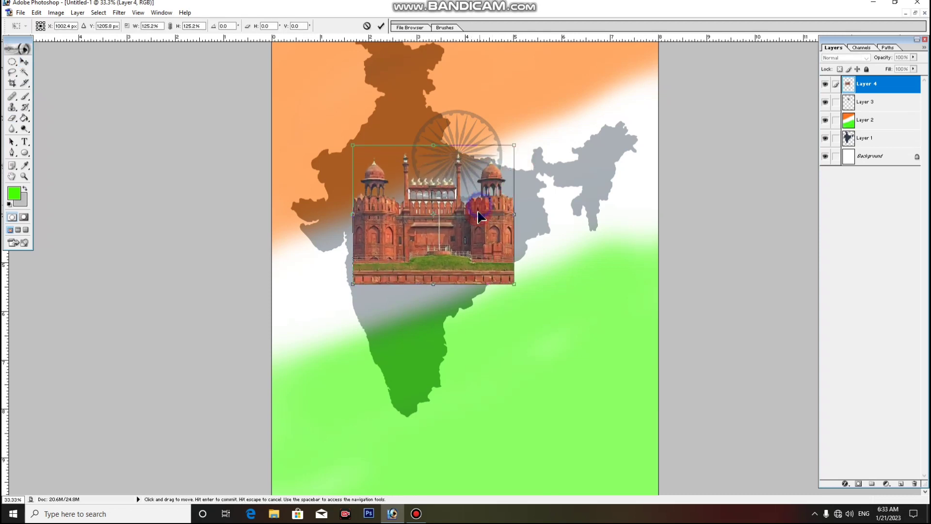
pyautogui.moveTo(478, 216); pyautogui.dragTo(483, 220)
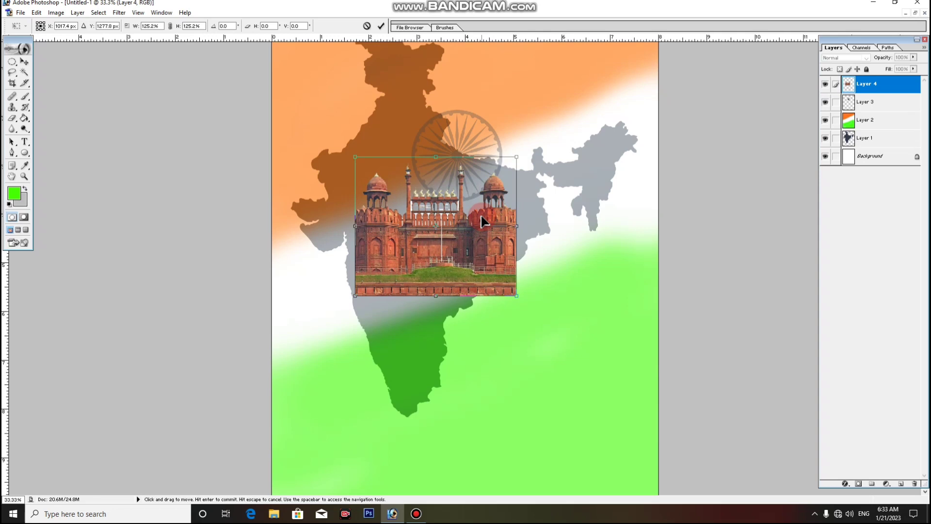
pyautogui.press('Return')
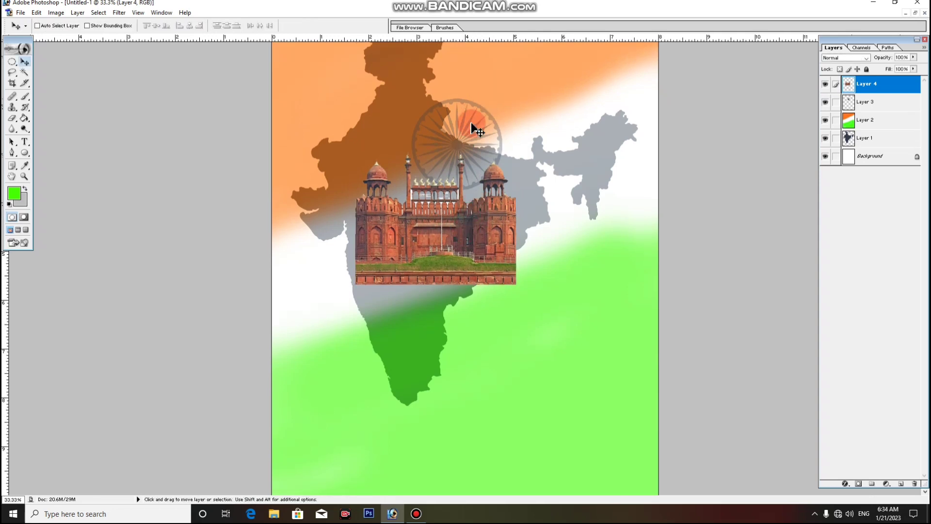
pyautogui.click(13, 107)
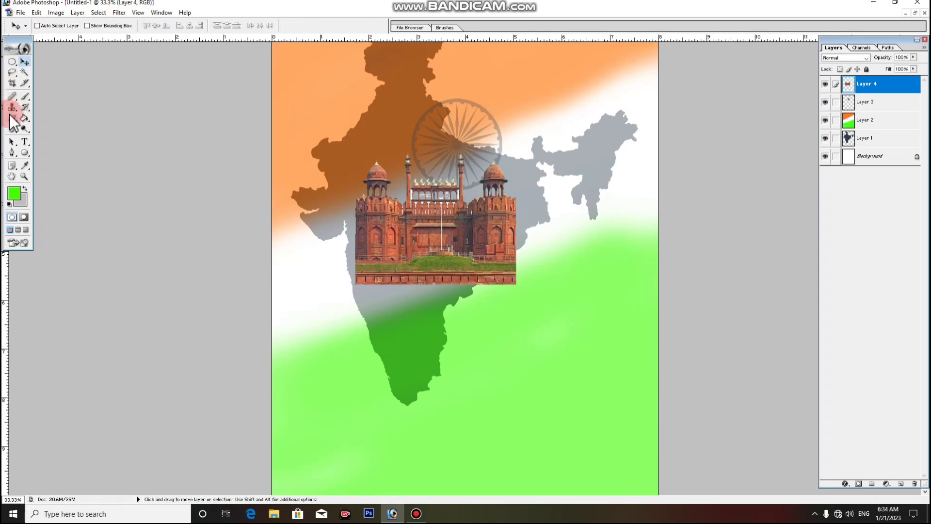
# Erase the Red Fort's bottom-right edges with a small soft brush so they fade into the map.
pyautogui.click(11, 118)
pyautogui.click(67, 26)
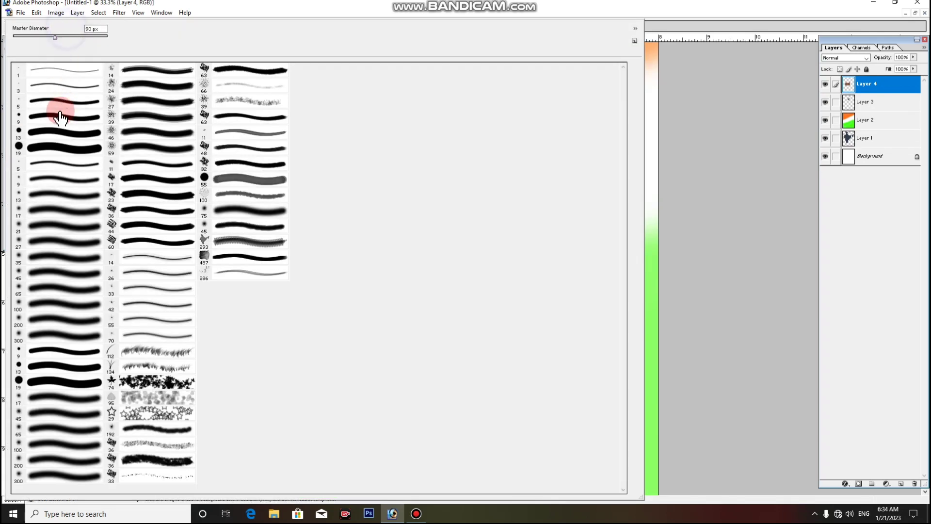
pyautogui.click(58, 194)
pyautogui.click(267, 10)
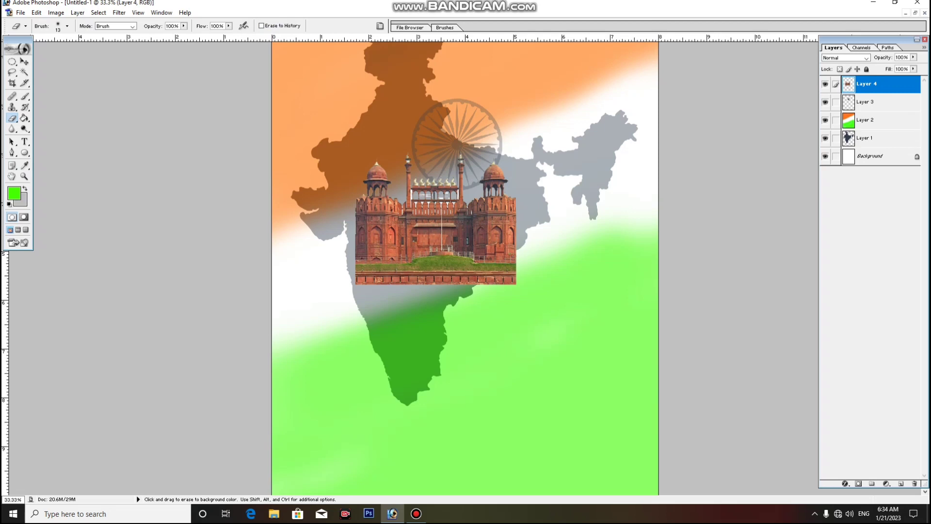
pyautogui.moveTo(524, 266)
pyautogui.mouseDown()
pyautogui.moveTo(515, 301)
pyautogui.moveTo(495, 307)
pyautogui.mouseUp()
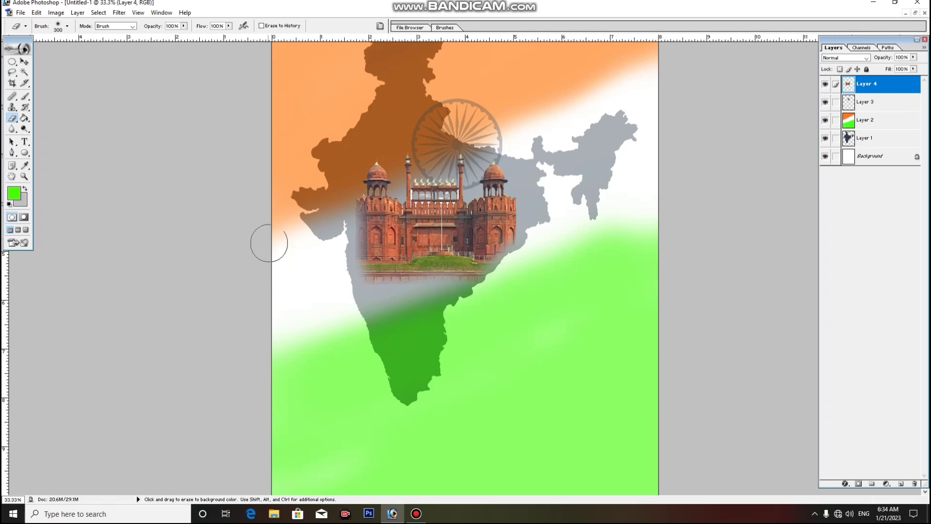
pyautogui.click(915, 13)
# Open the waving Indian flag photo and drag it into the poster as a new layer.
pyautogui.doubleClick(683, 125)
pyautogui.click(417, 77)
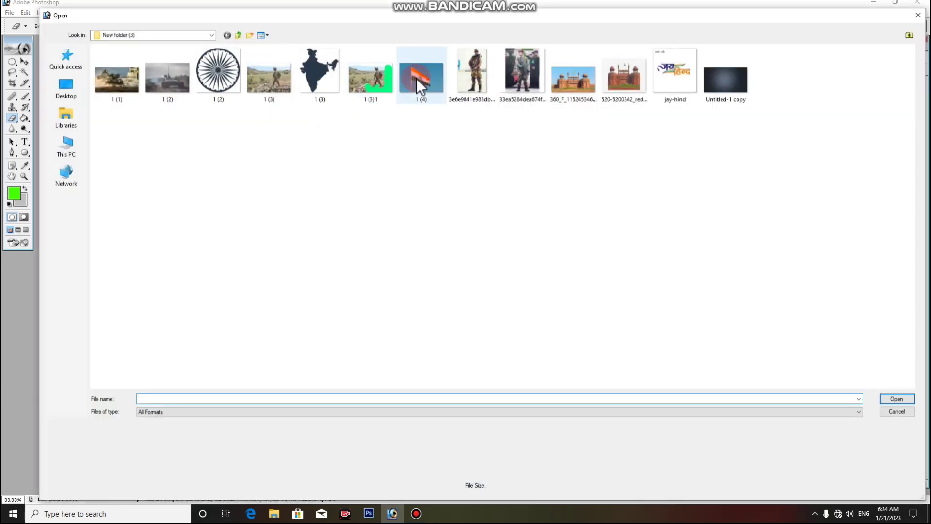
pyautogui.doubleClick(416, 79)
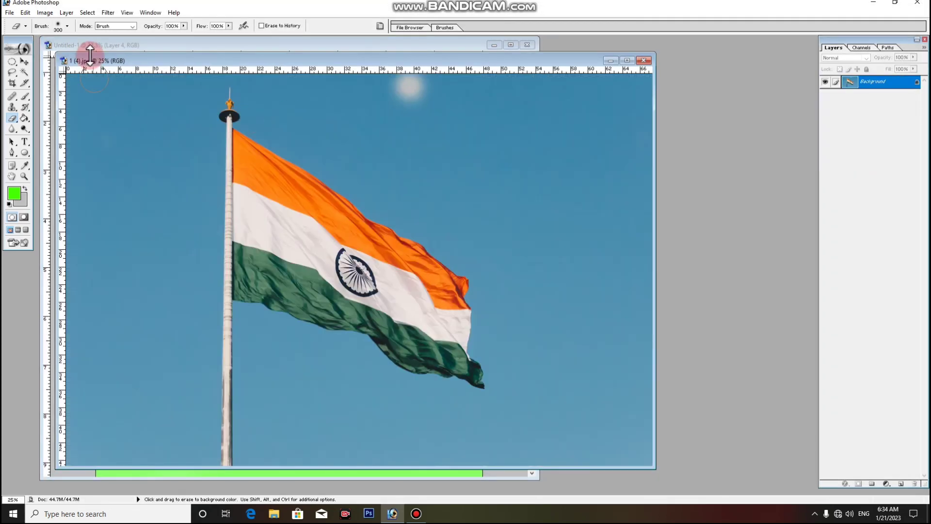
pyautogui.click(24, 62)
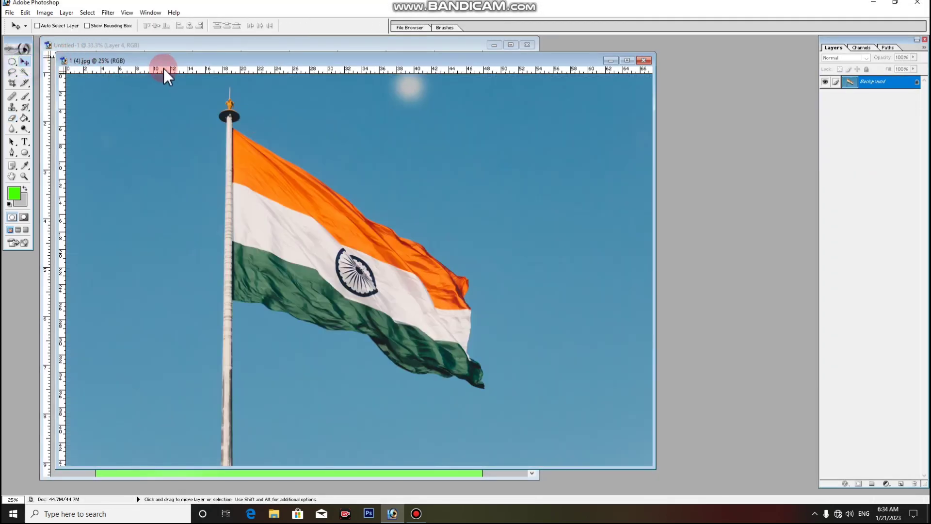
pyautogui.moveTo(164, 60); pyautogui.dragTo(562, 125)
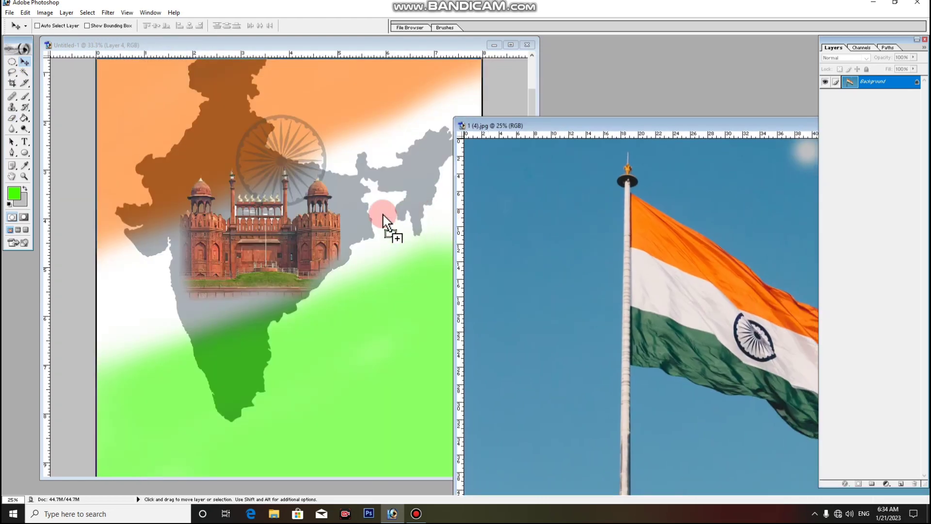
pyautogui.moveTo(588, 218)
pyautogui.mouseDown()
pyautogui.moveTo(358, 218)
pyautogui.moveTo(333, 206)
pyautogui.mouseUp()
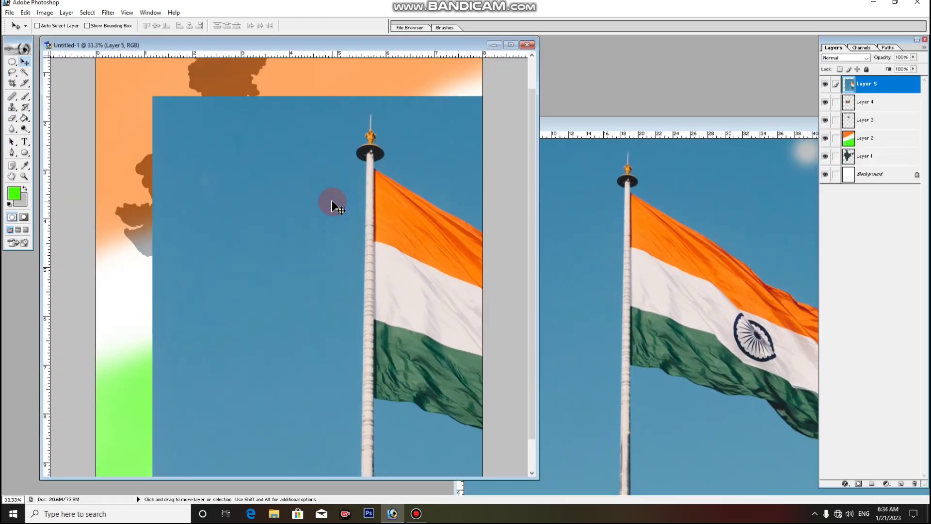
# Free-transform the flag photo down to about 17% and place it just above the Red Fort.
pyautogui.hotkey('ctrl', 't')
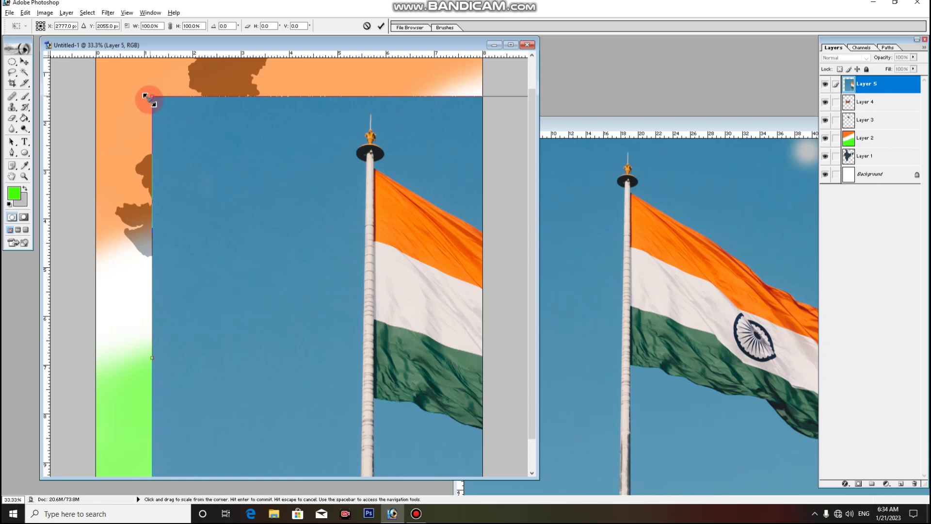
pyautogui.moveTo(152, 96); pyautogui.dragTo(363, 320)
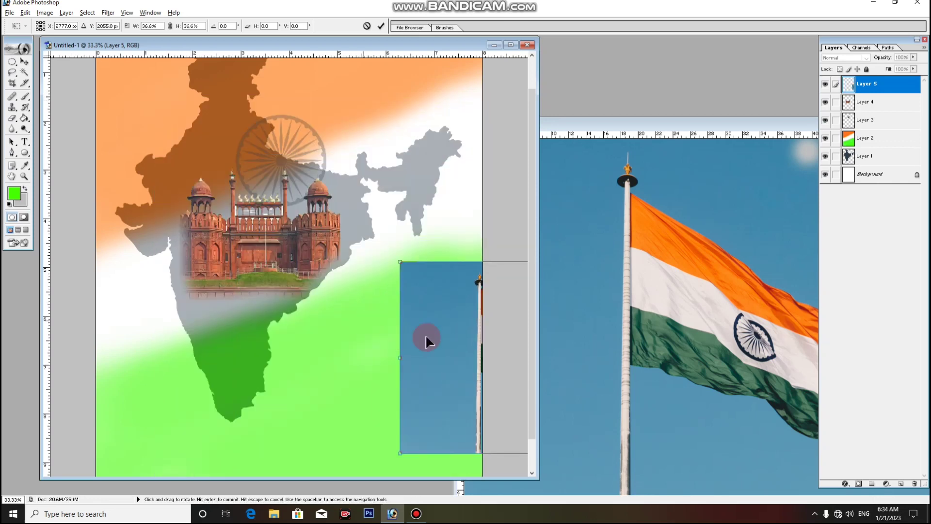
pyautogui.moveTo(426, 334); pyautogui.dragTo(197, 137)
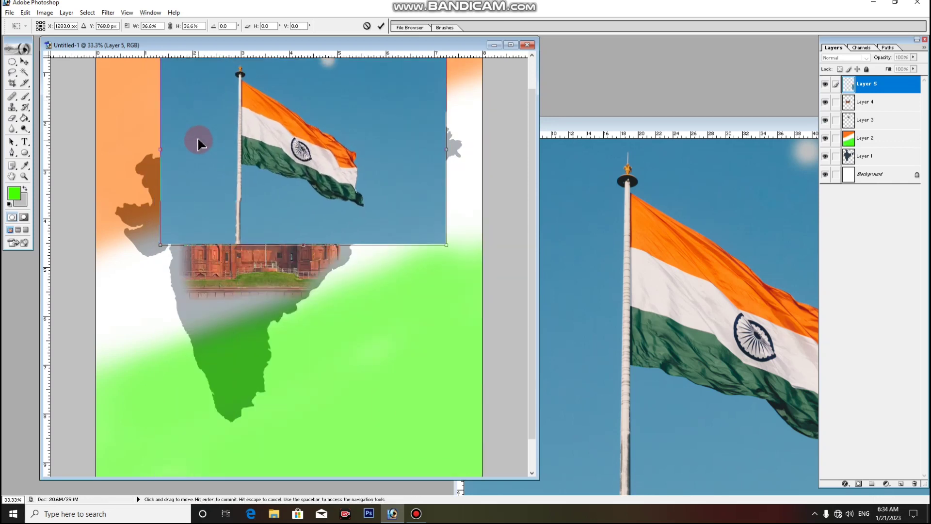
pyautogui.hotkey('ctrl', '-')
pyautogui.hotkey('ctrl', '-')
pyautogui.hotkey('ctrl', '-')
pyautogui.hotkey('ctrl', '+')
pyautogui.hotkey('ctrl', '+')
pyautogui.hotkey('ctrl', '+')
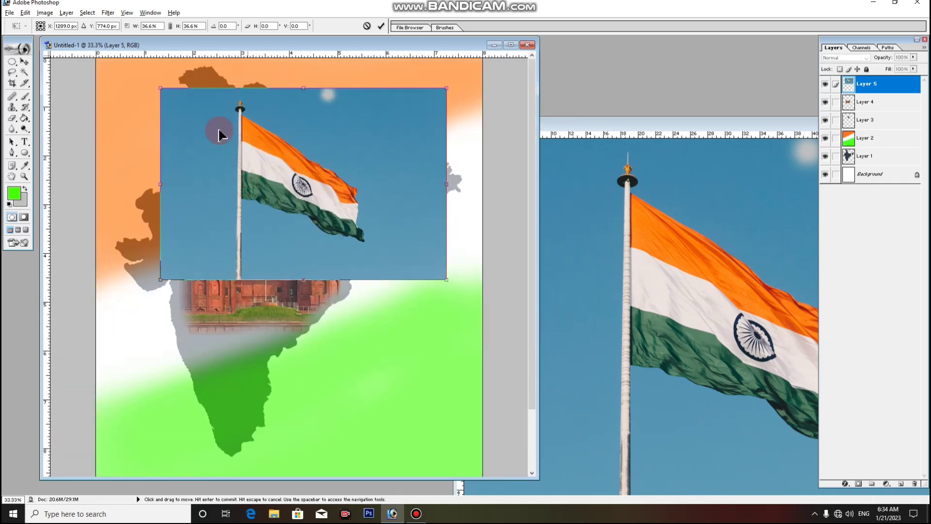
pyautogui.moveTo(162, 89)
pyautogui.mouseDown()
pyautogui.moveTo(233, 151)
pyautogui.moveTo(247, 144)
pyautogui.mouseUp()
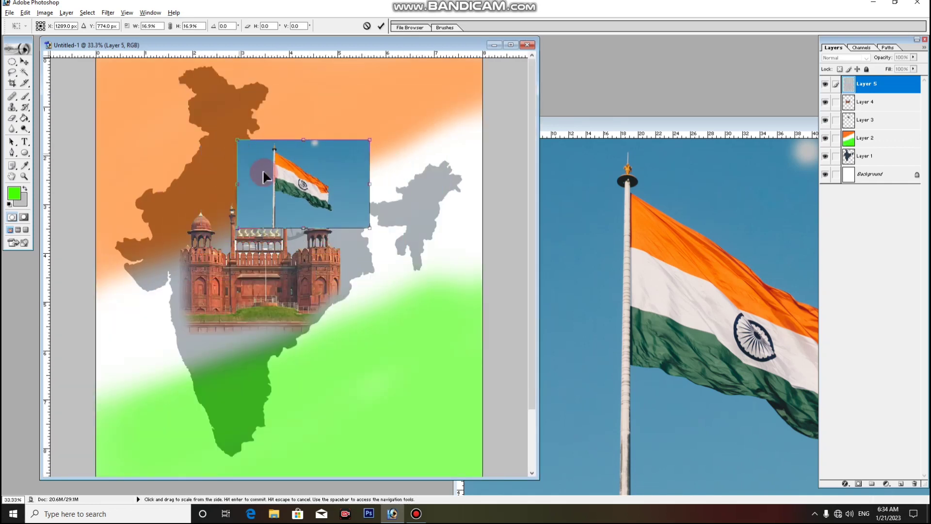
pyautogui.moveTo(262, 179)
pyautogui.mouseDown()
pyautogui.moveTo(246, 182)
pyautogui.moveTo(258, 193)
pyautogui.mouseUp()
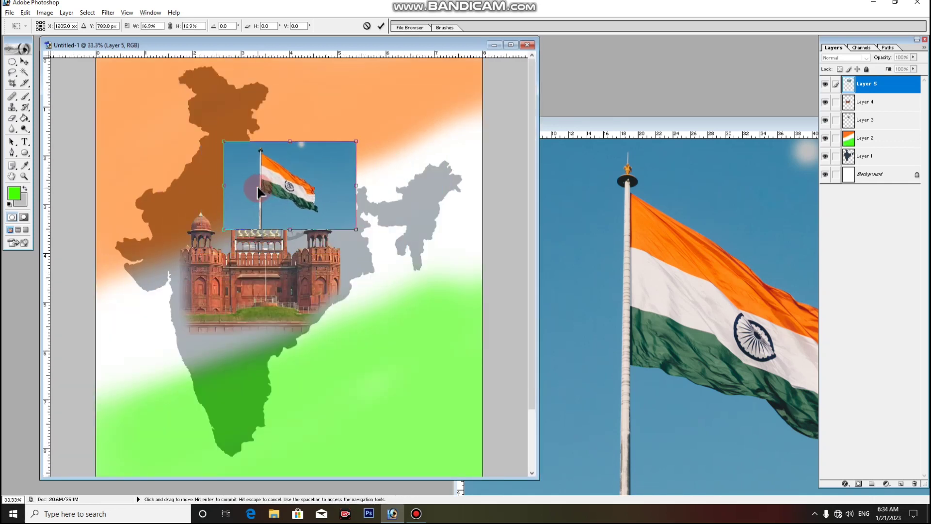
pyautogui.press('Return')
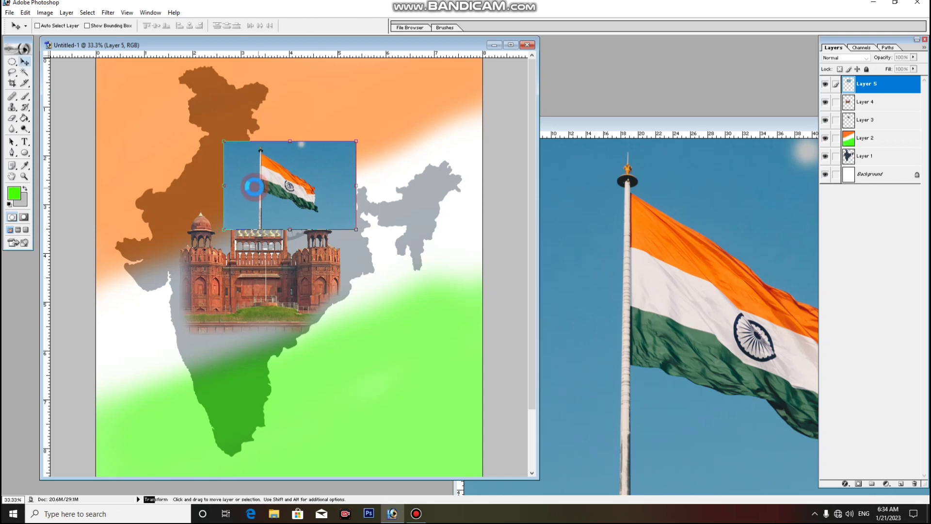
# Magic-wand select and delete the blue sky around the small flag.
pyautogui.click(25, 73)
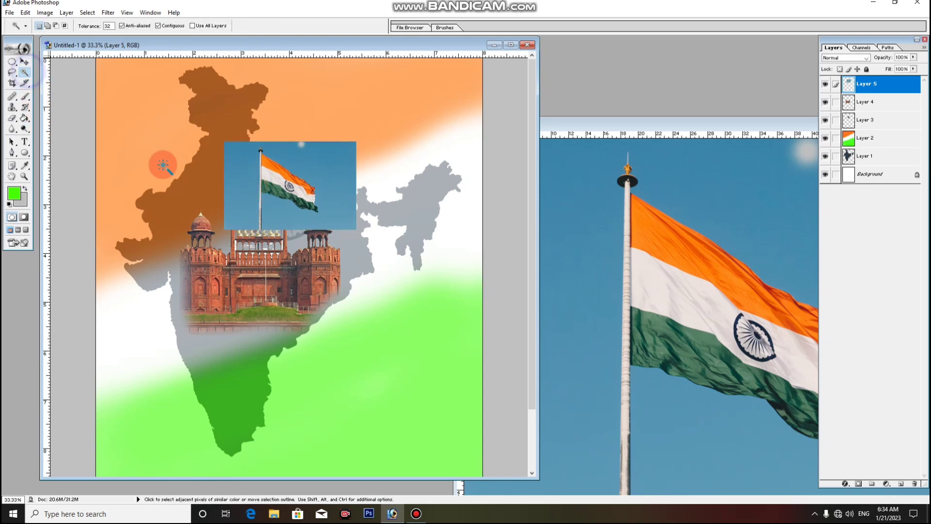
pyautogui.click(254, 174)
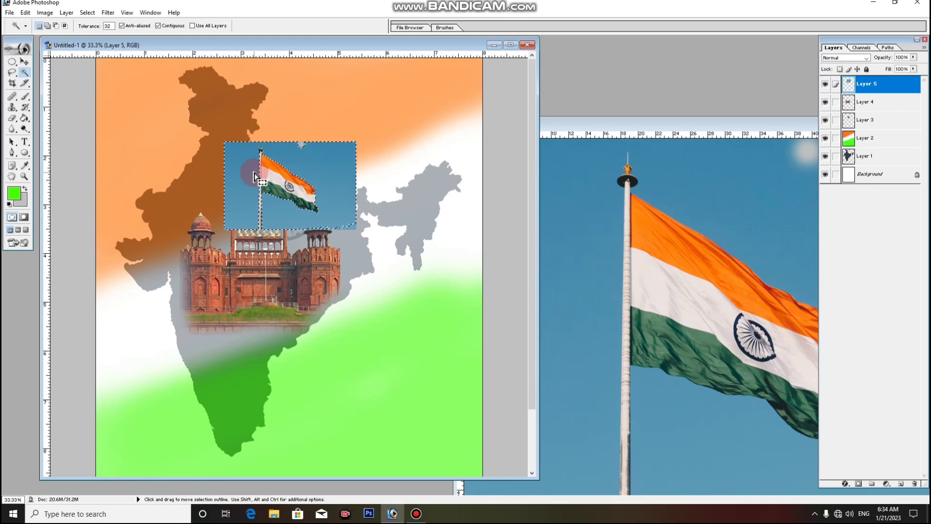
pyautogui.press('Delete')
pyautogui.click(355, 228)
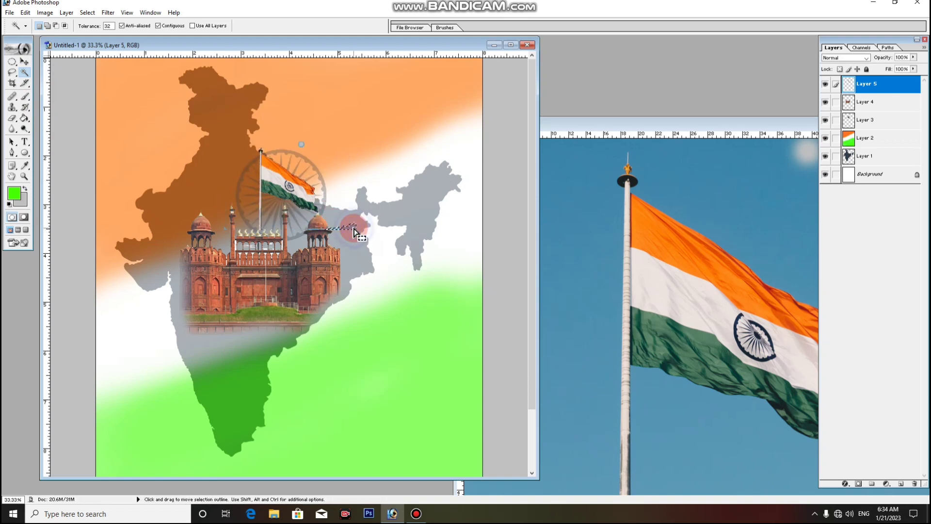
pyautogui.scroll(-2, 316, 210)
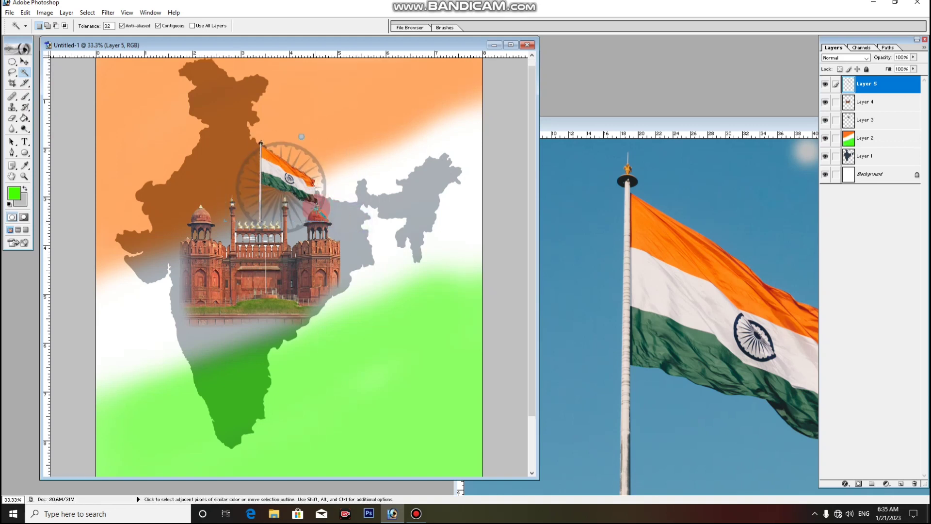
# Remove the leftover background patches around the flag and the fort's domes, then deselect.
pyautogui.hotkey('ctrl', '+')
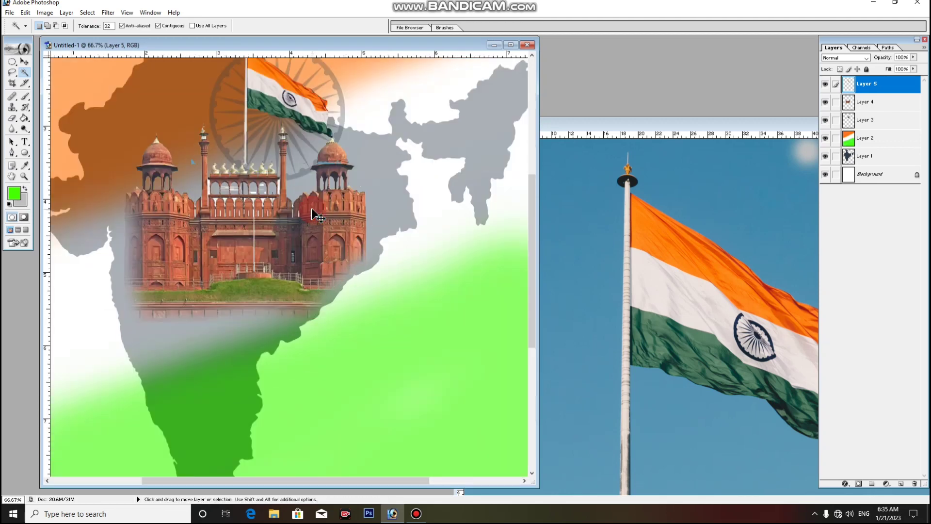
pyautogui.hotkey('ctrl', '+')
pyautogui.moveTo(289, 162); pyautogui.dragTo(420, 388)
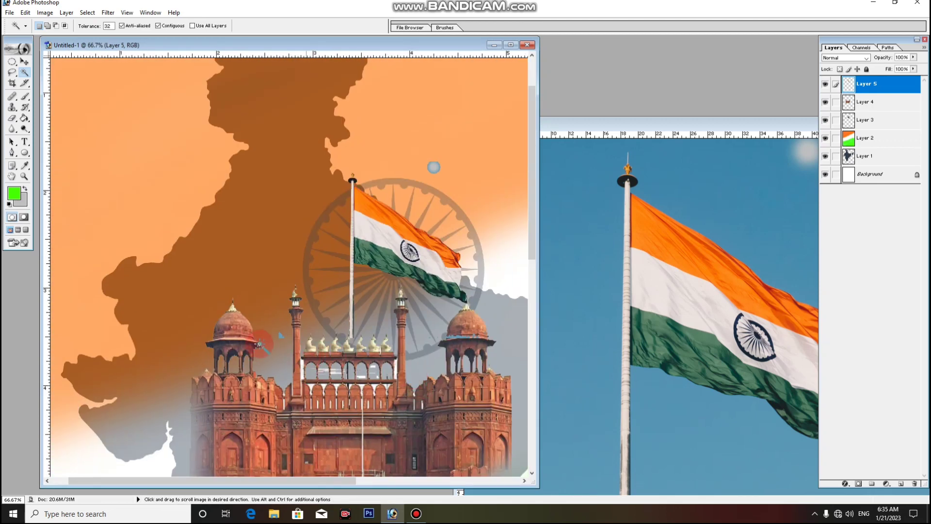
pyautogui.click(316, 350)
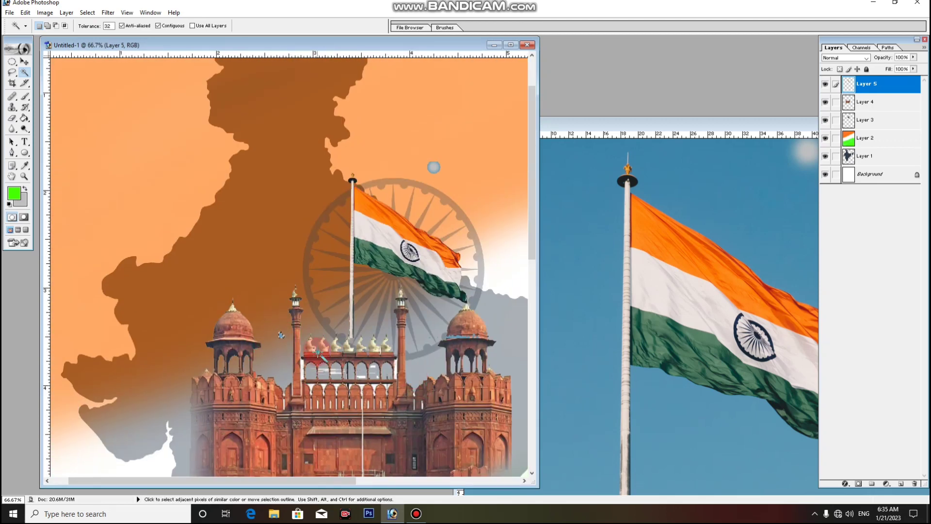
pyautogui.click(433, 167)
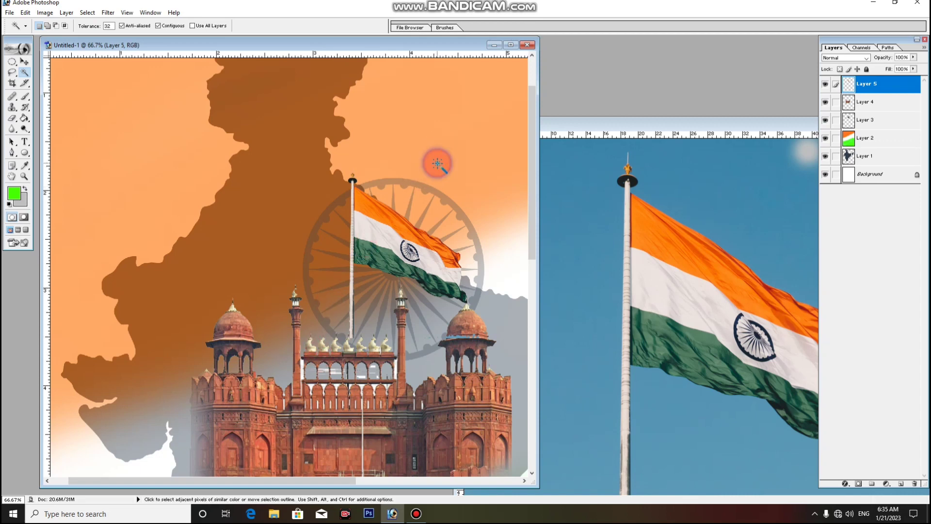
pyautogui.moveTo(407, 236); pyautogui.dragTo(286, 200)
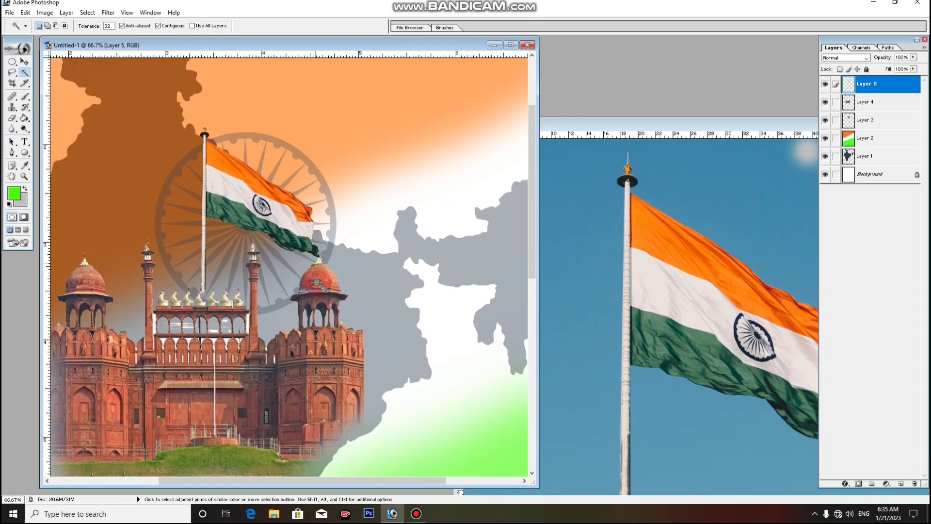
pyautogui.click(312, 292)
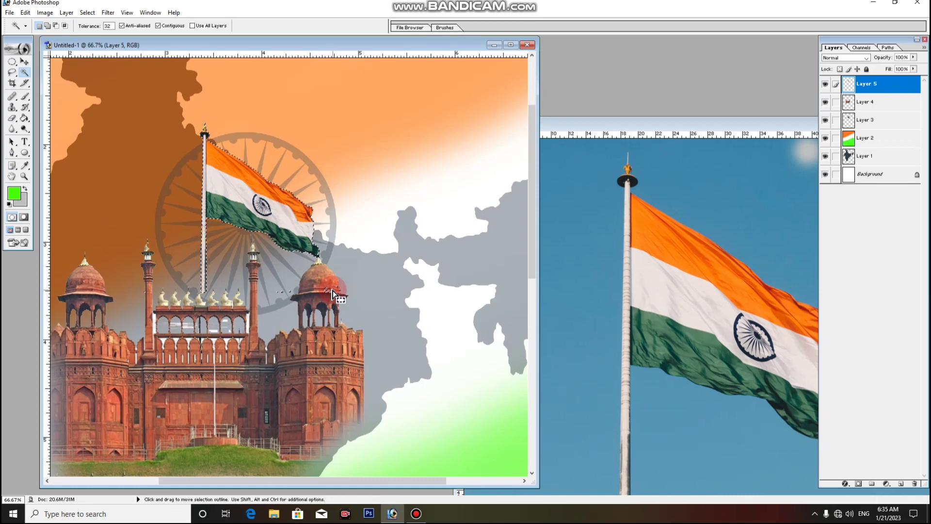
pyautogui.click(322, 290)
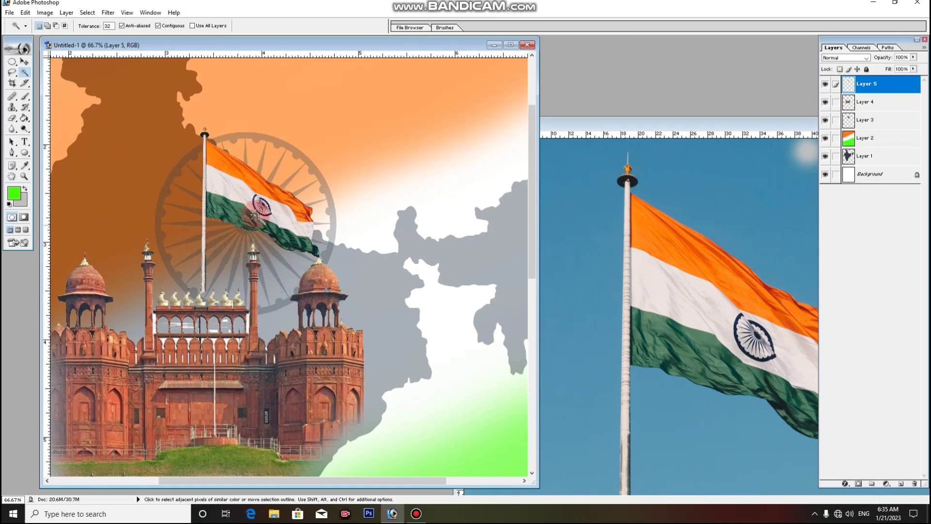
pyautogui.click(24, 62)
pyautogui.click(116, 118)
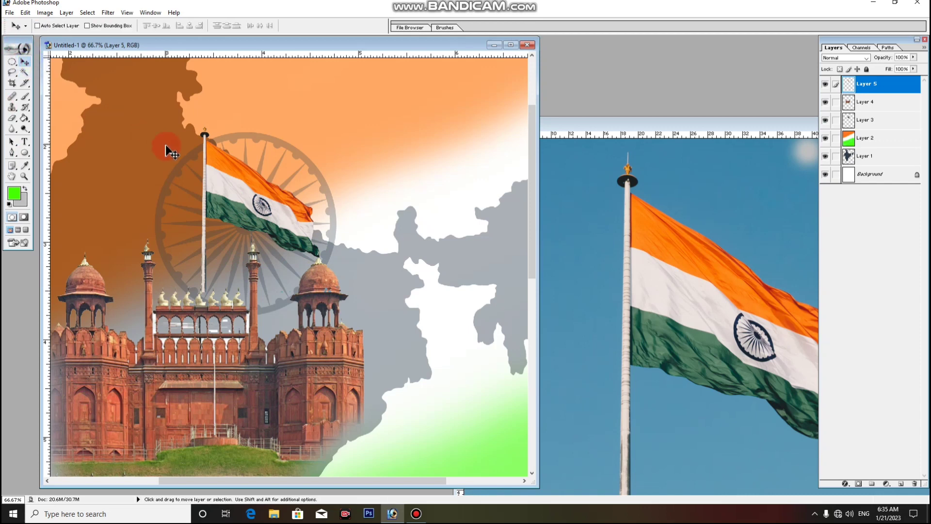
# Move the flag layer beneath the Red Fort layer and position its pole rising from the fort.
pyautogui.moveTo(166, 145); pyautogui.dragTo(161, 166)
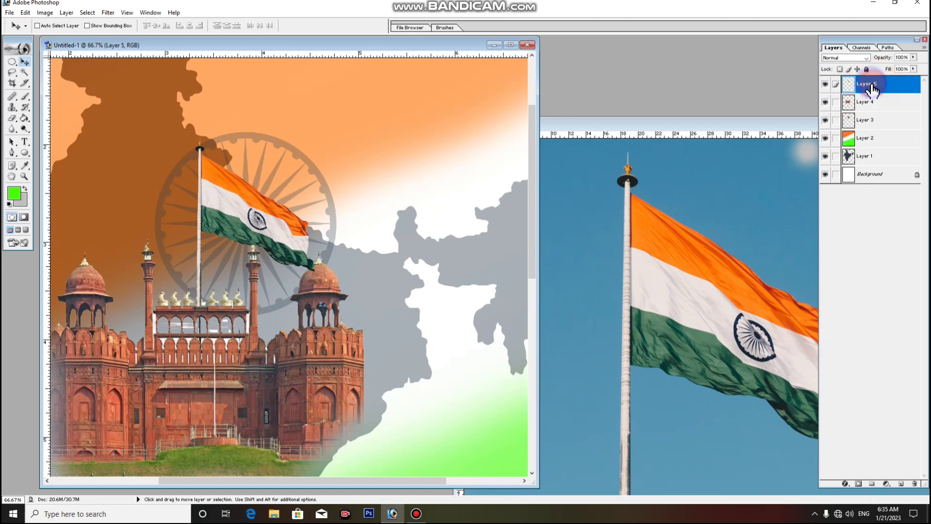
pyautogui.moveTo(873, 89); pyautogui.dragTo(872, 106)
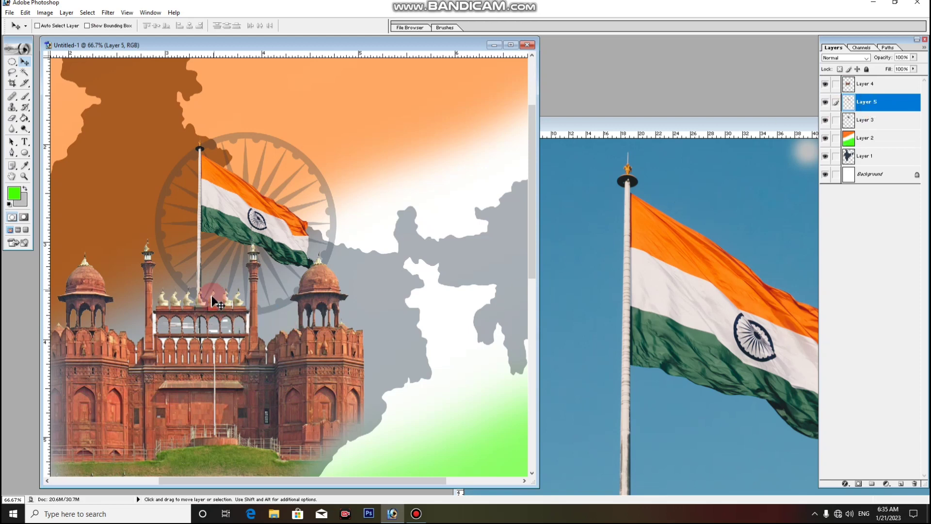
pyautogui.moveTo(213, 300); pyautogui.dragTo(257, 249)
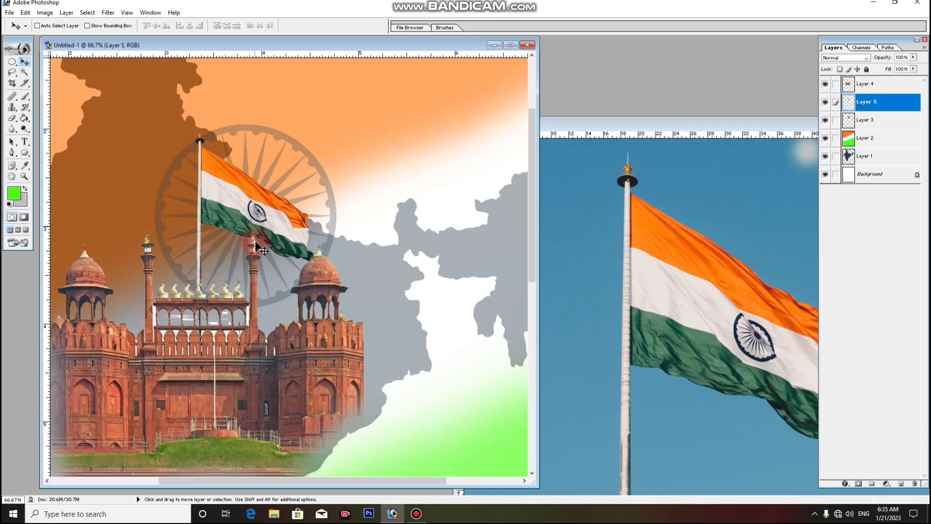
pyautogui.scroll(-3, 258, 251)
pyautogui.hotkey('ctrl', '-')
pyautogui.hotkey('ctrl', '-')
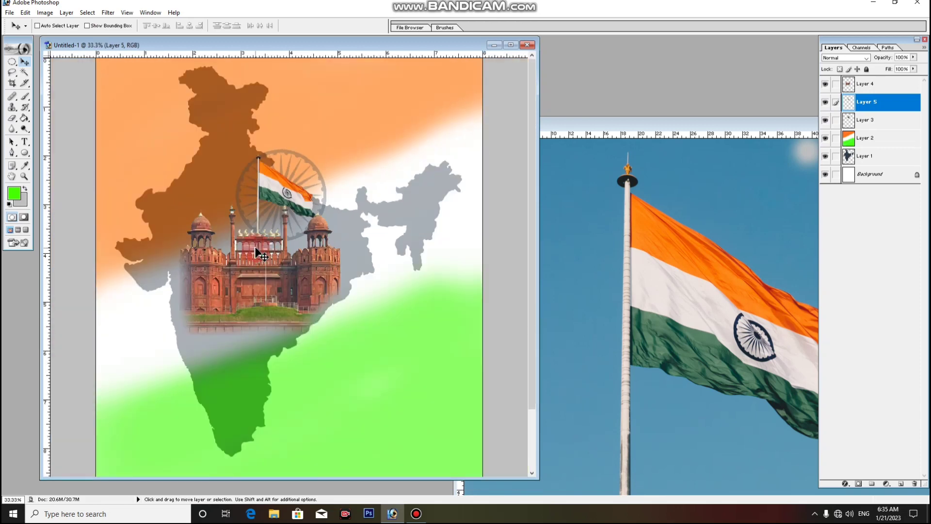
pyautogui.moveTo(270, 264); pyautogui.dragTo(223, 254)
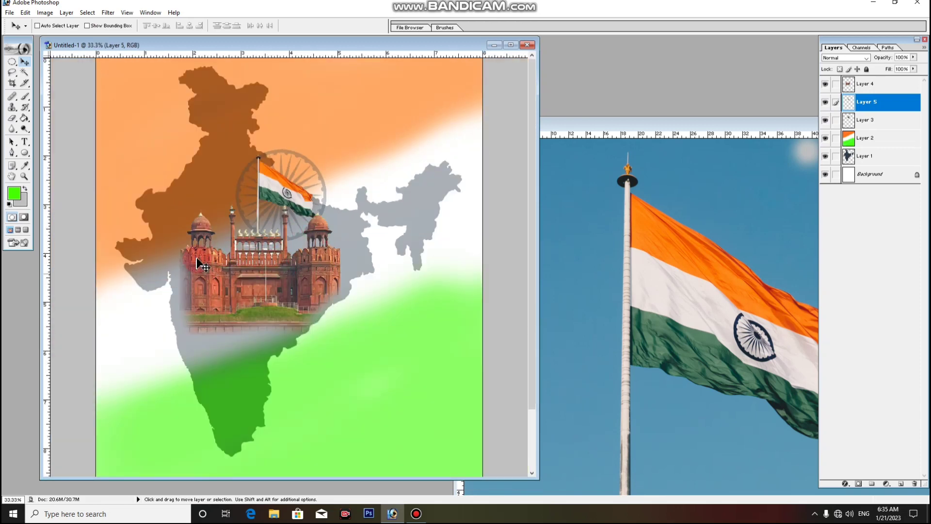
pyautogui.click(565, 87)
# Open jay-hind.jpg, marquee-select the जय हिन्द logo and drag it into the poster.
pyautogui.doubleClick(638, 83)
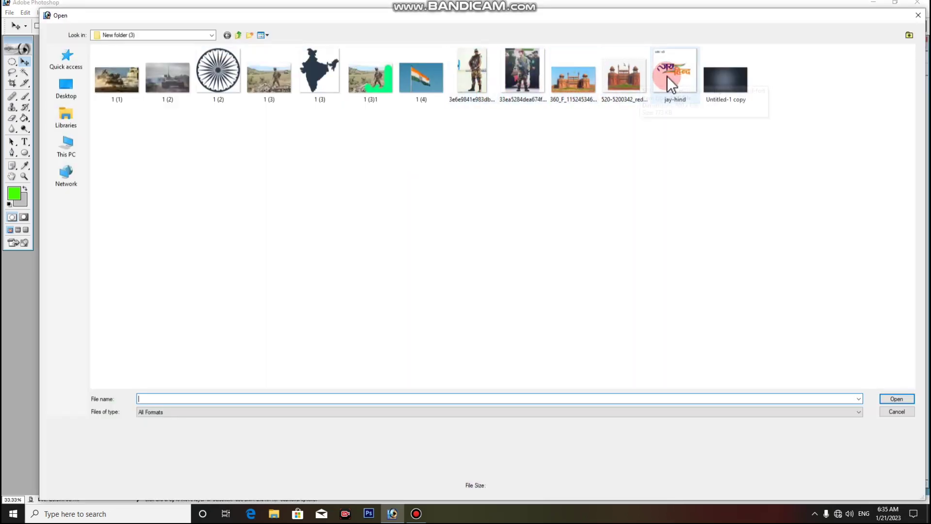
pyautogui.doubleClick(672, 85)
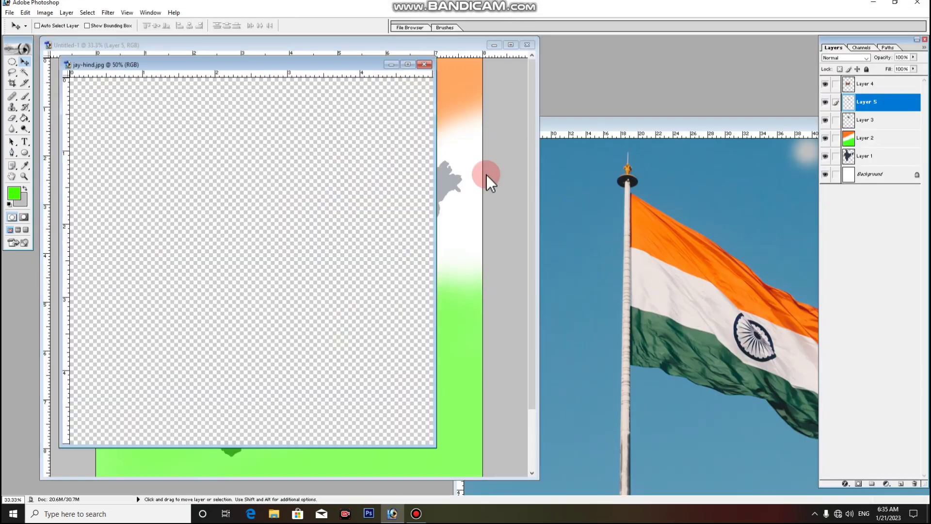
pyautogui.click(11, 61)
pyautogui.click(48, 61)
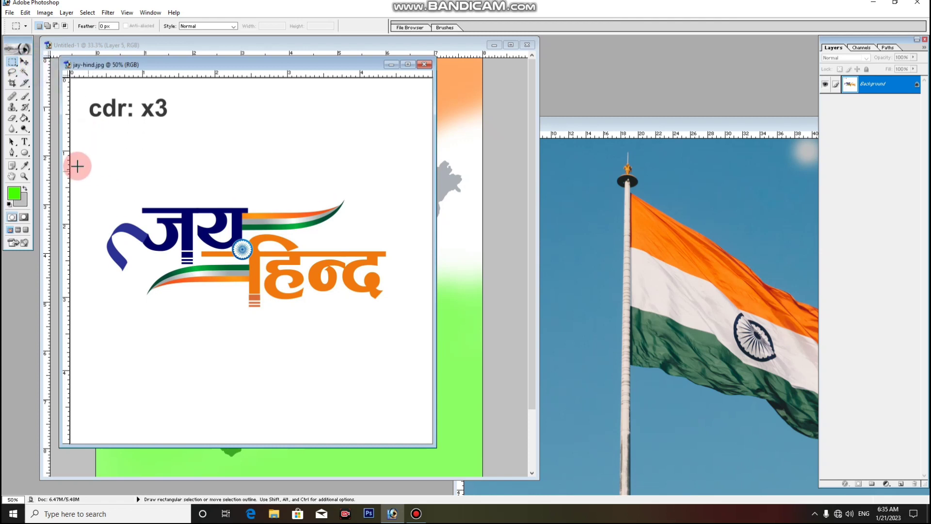
pyautogui.moveTo(76, 164); pyautogui.dragTo(400, 311)
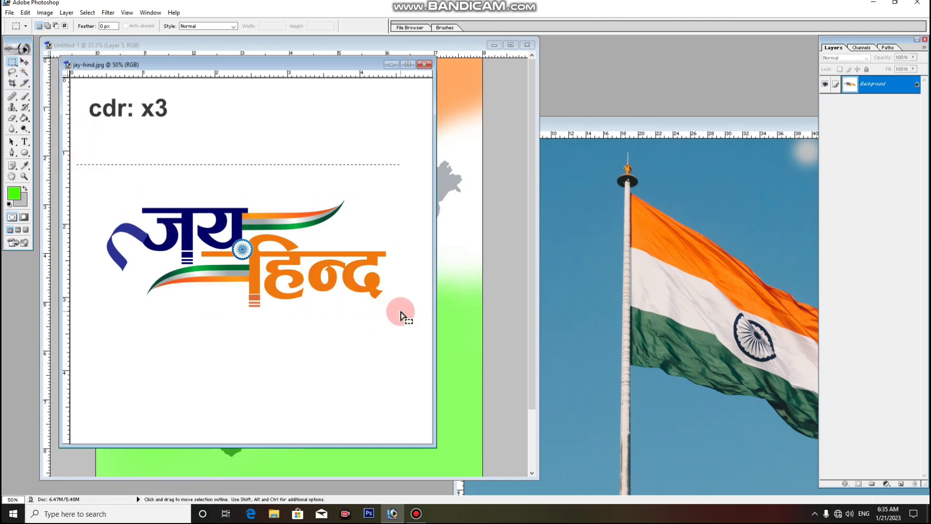
pyautogui.click(24, 62)
pyautogui.moveTo(276, 250)
pyautogui.mouseDown()
pyautogui.moveTo(460, 314)
pyautogui.moveTo(307, 332)
pyautogui.mouseUp()
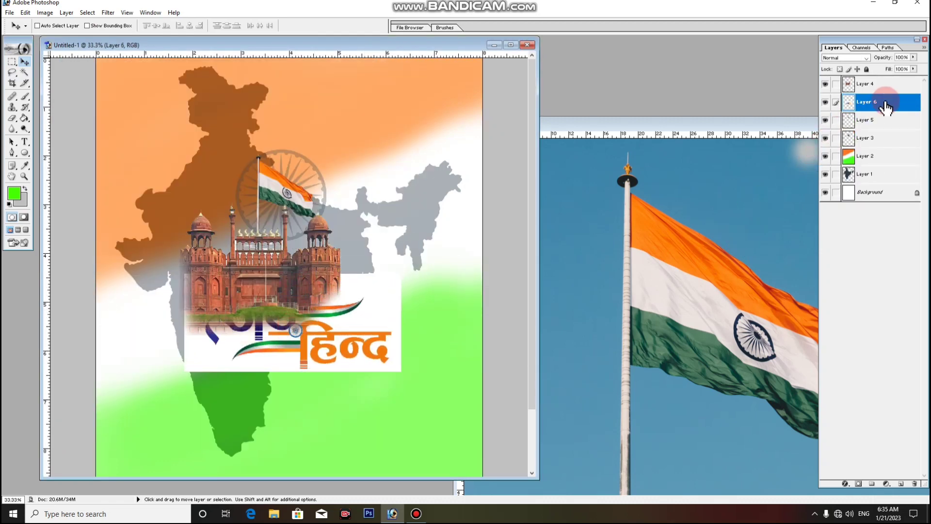
# Stack the logo above the fort and delete its white background, including fills inside य, हि, द.
pyautogui.moveTo(882, 106); pyautogui.dragTo(882, 81)
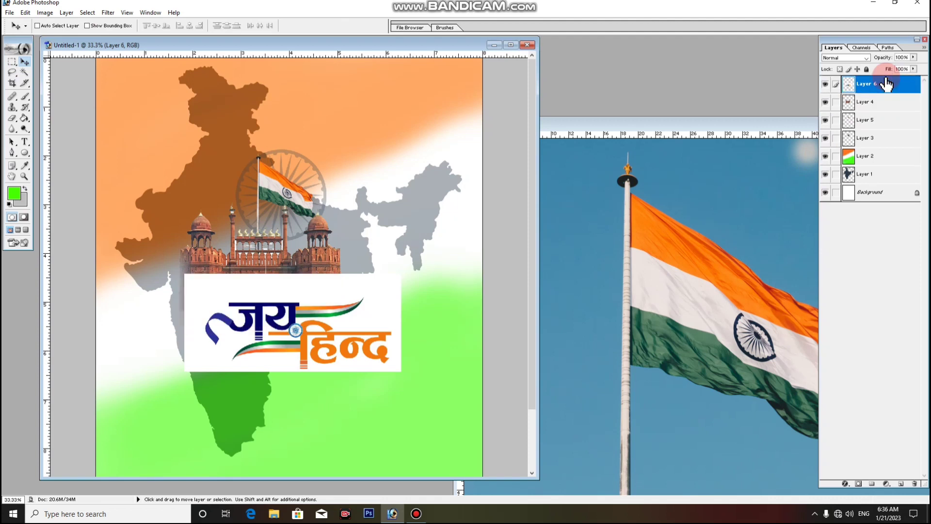
pyautogui.moveTo(281, 354); pyautogui.dragTo(248, 341)
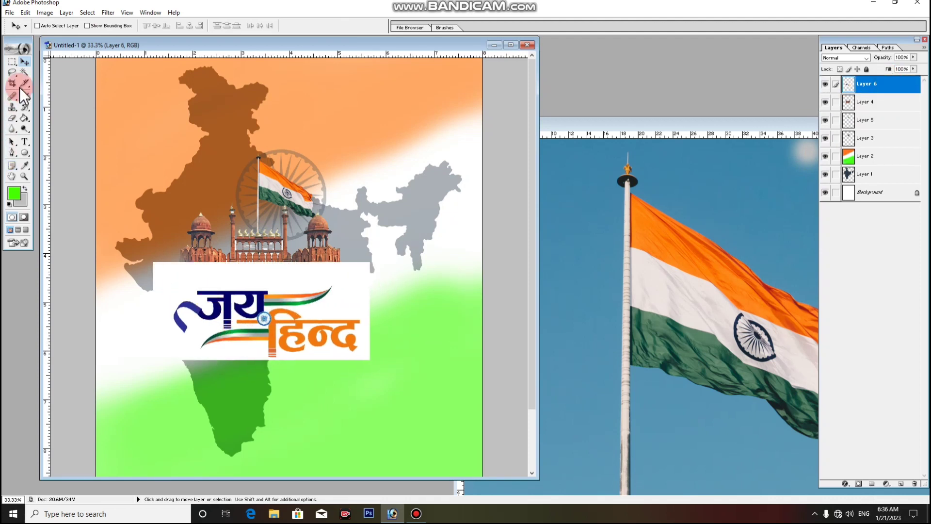
pyautogui.click(23, 72)
pyautogui.click(230, 270)
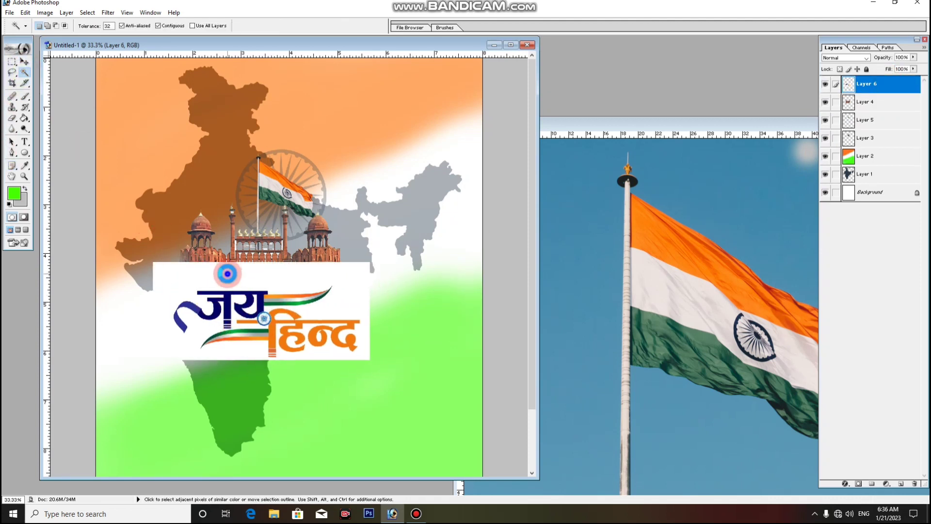
pyautogui.press('Delete')
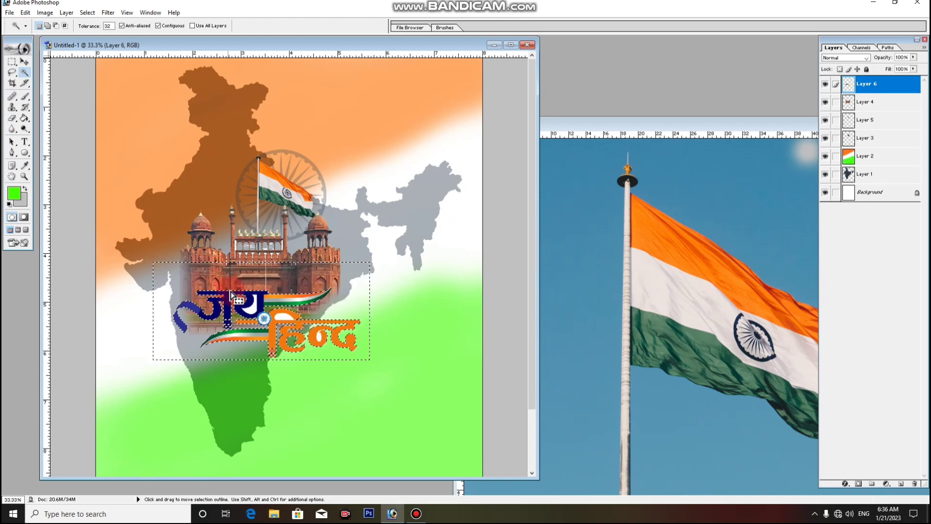
pyautogui.click(255, 315)
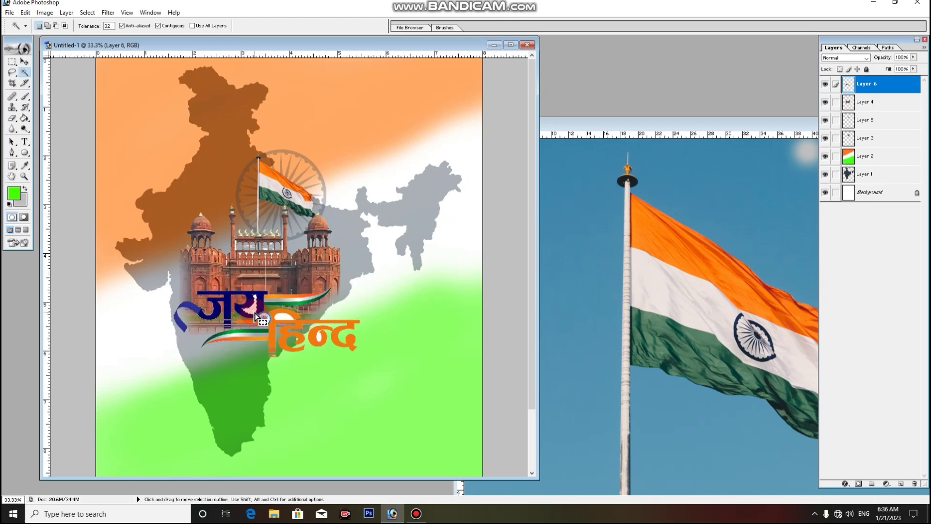
pyautogui.press('Delete')
pyautogui.click(284, 318)
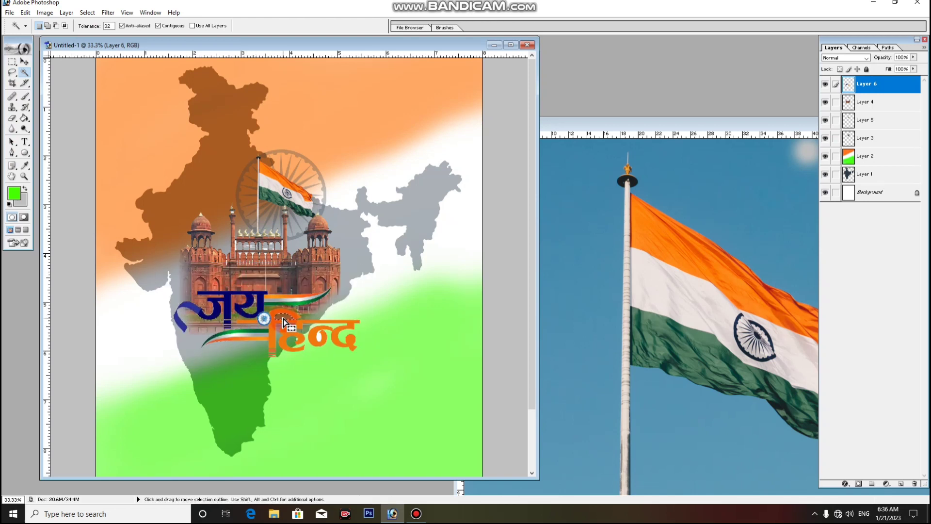
pyautogui.press('Delete')
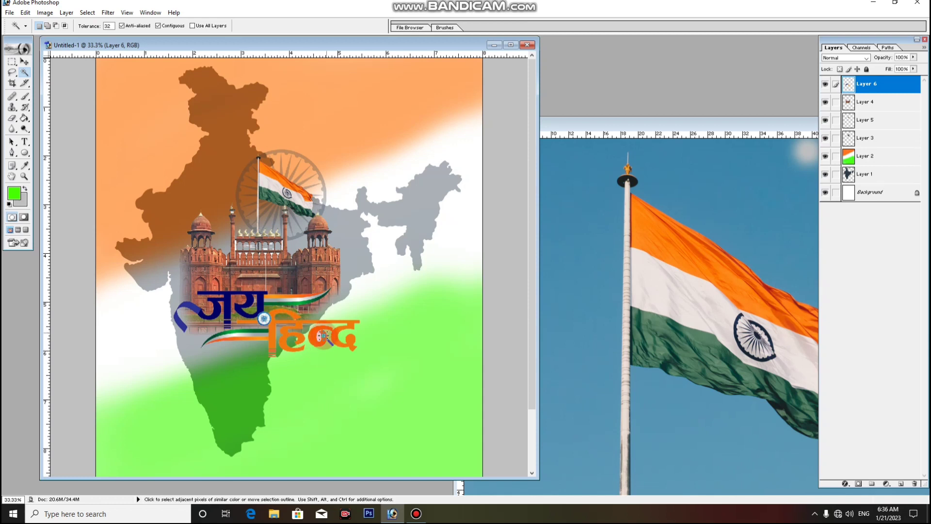
pyautogui.click(319, 337)
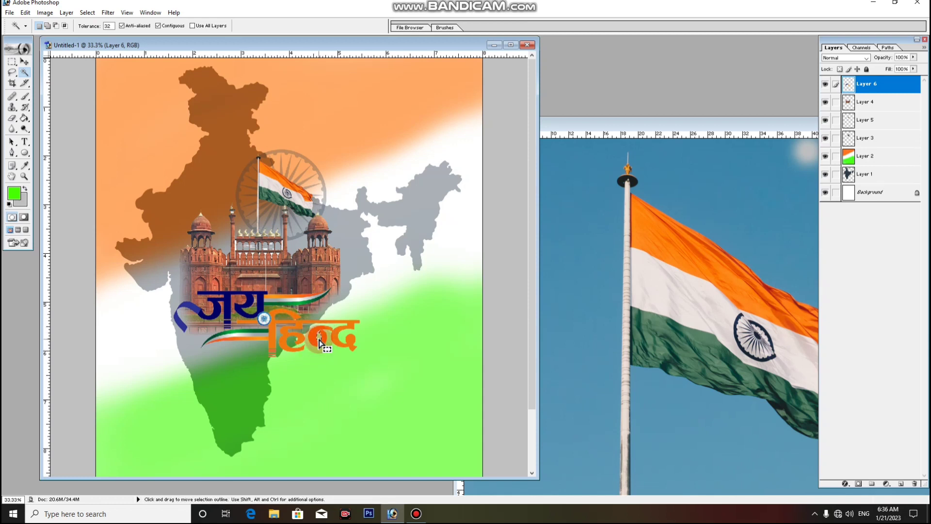
pyautogui.press('Delete')
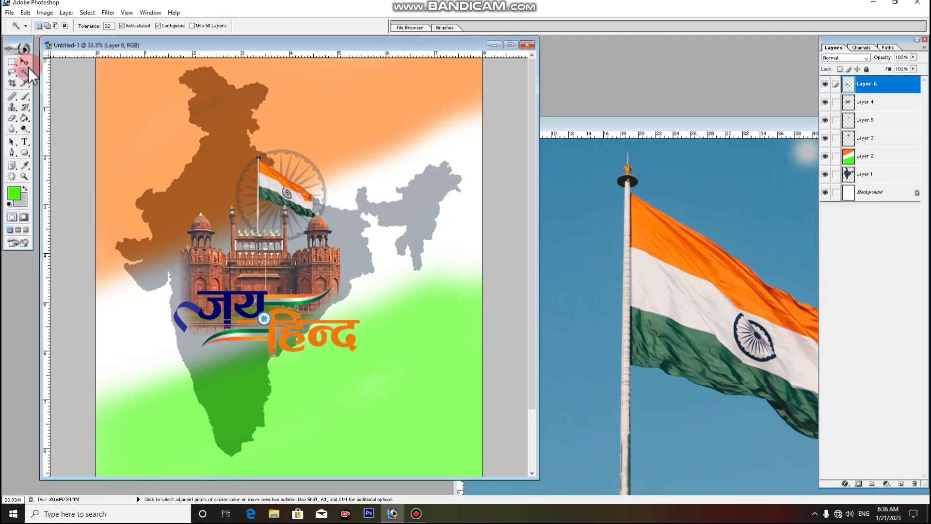
# Try a -47 hue shift on the logo, undo it, and move the logo up over the fort.
pyautogui.click(25, 62)
pyautogui.moveTo(226, 315); pyautogui.dragTo(196, 305)
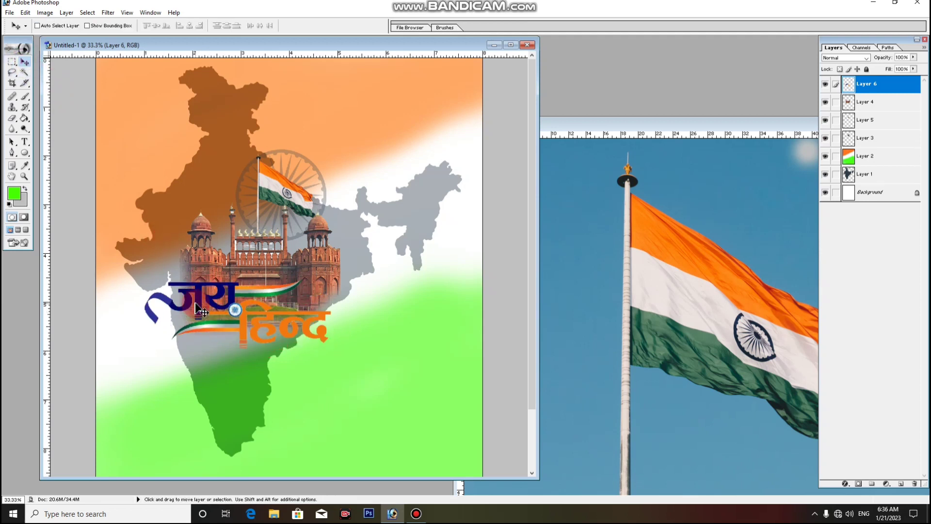
pyautogui.hotkey('ctrl', 'u')
pyautogui.click(773, 310)
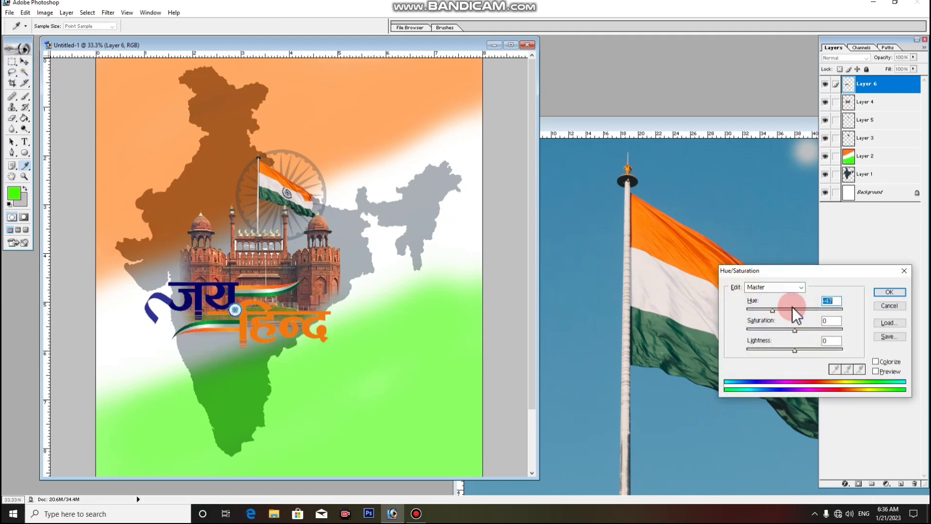
pyautogui.click(879, 290)
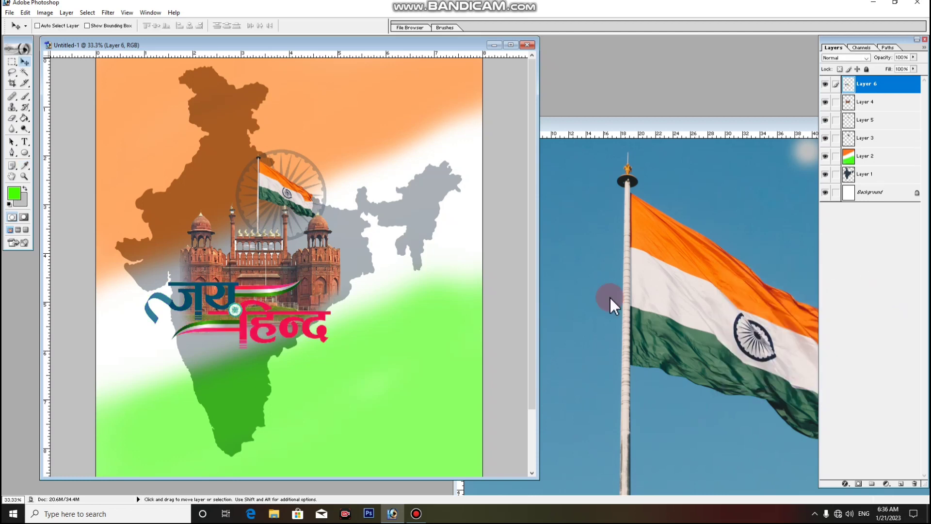
pyautogui.moveTo(349, 168); pyautogui.dragTo(349, 152)
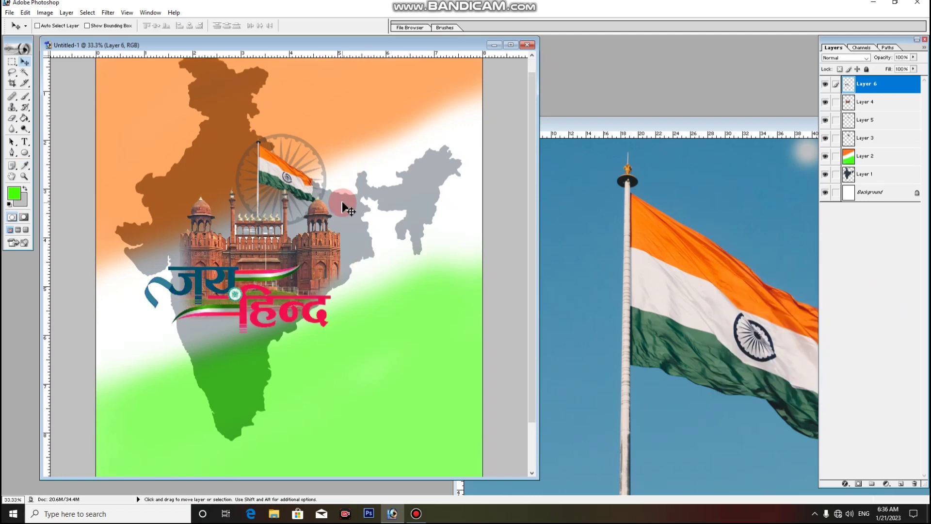
pyautogui.hotkey('ctrl', 'z')
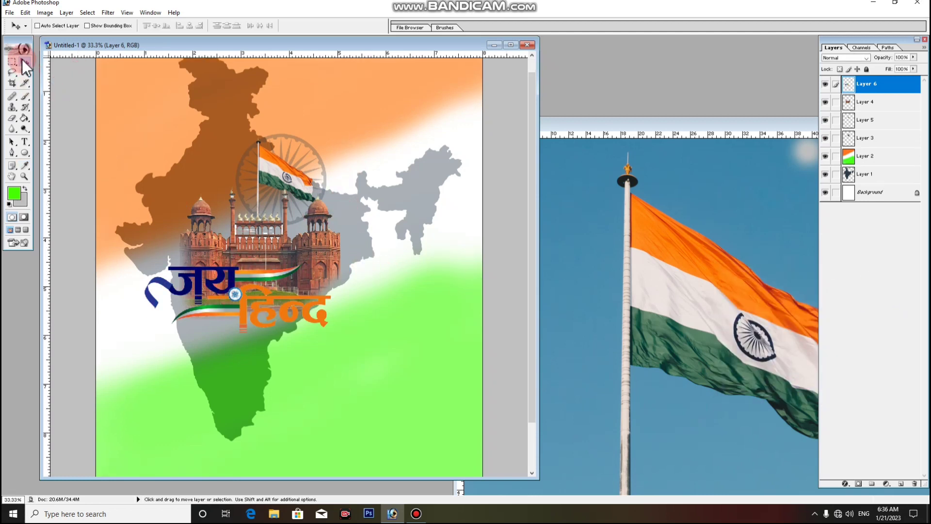
pyautogui.moveTo(258, 324); pyautogui.dragTo(257, 301)
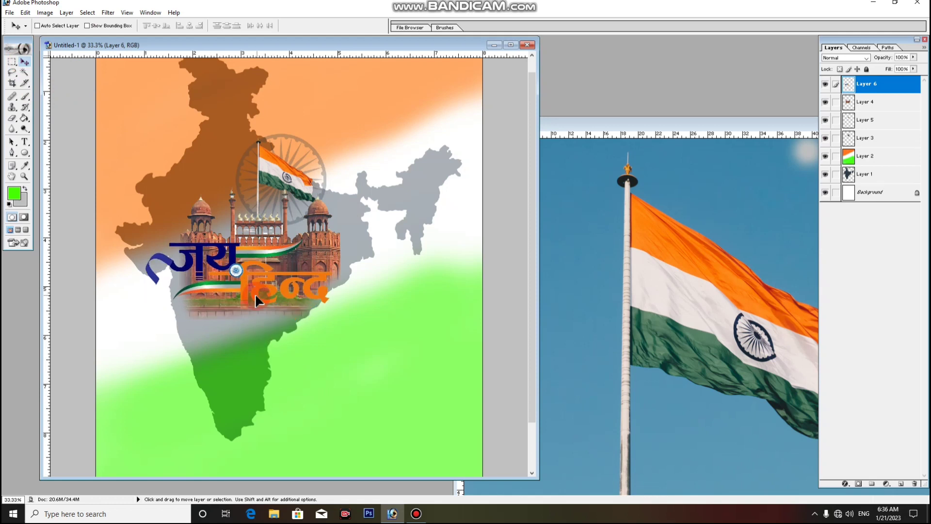
# Free-transform the जय हिन्द lettering to about 135% and set it across the fort's base.
pyautogui.hotkey('ctrl', 't')
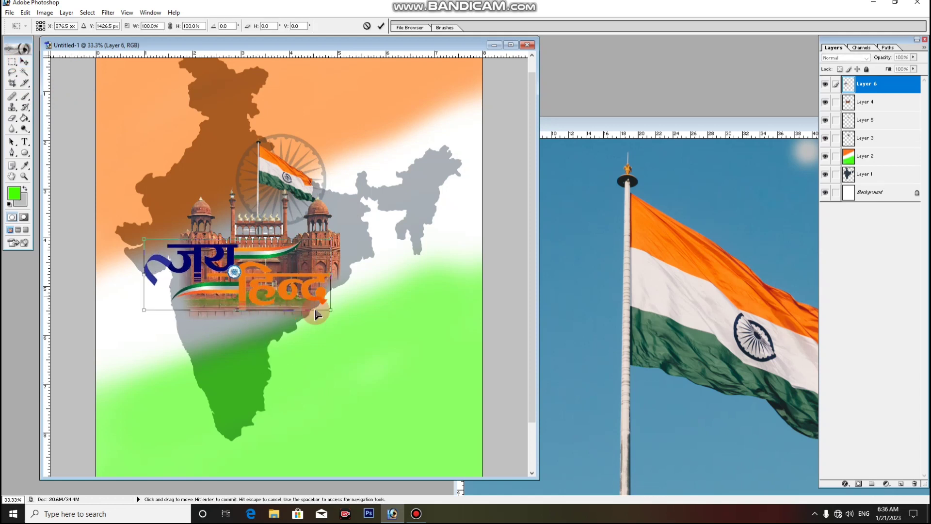
pyautogui.moveTo(330, 310); pyautogui.dragTo(374, 326)
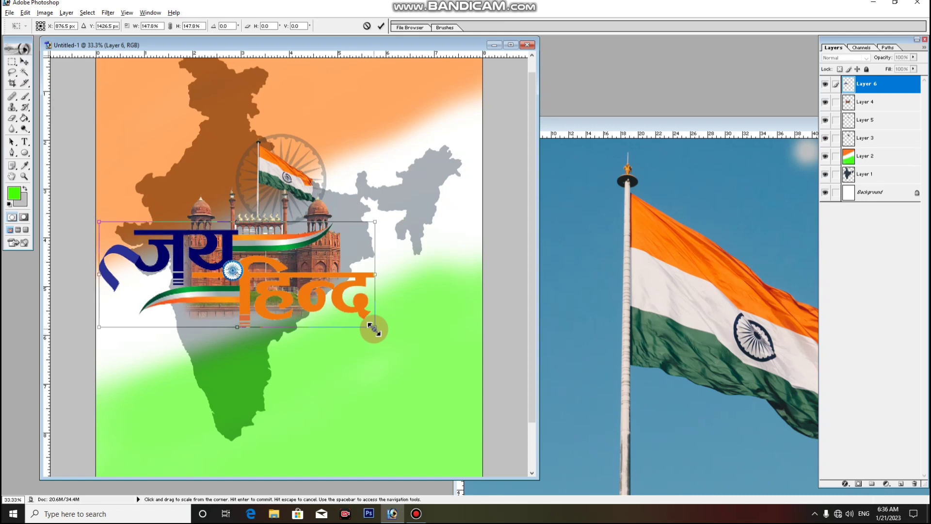
pyautogui.moveTo(308, 308)
pyautogui.mouseDown()
pyautogui.moveTo(334, 318)
pyautogui.moveTo(334, 328)
pyautogui.moveTo(358, 328)
pyautogui.mouseUp()
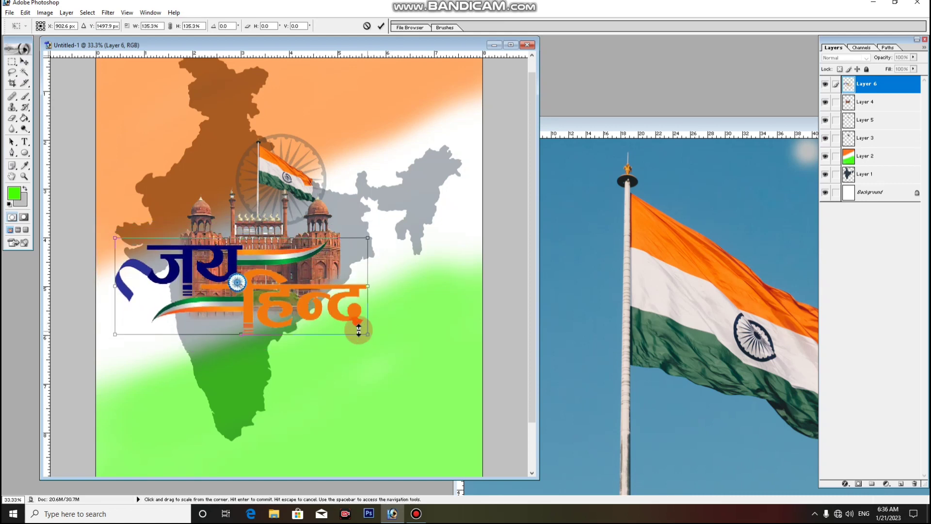
pyautogui.moveTo(310, 307); pyautogui.dragTo(316, 318)
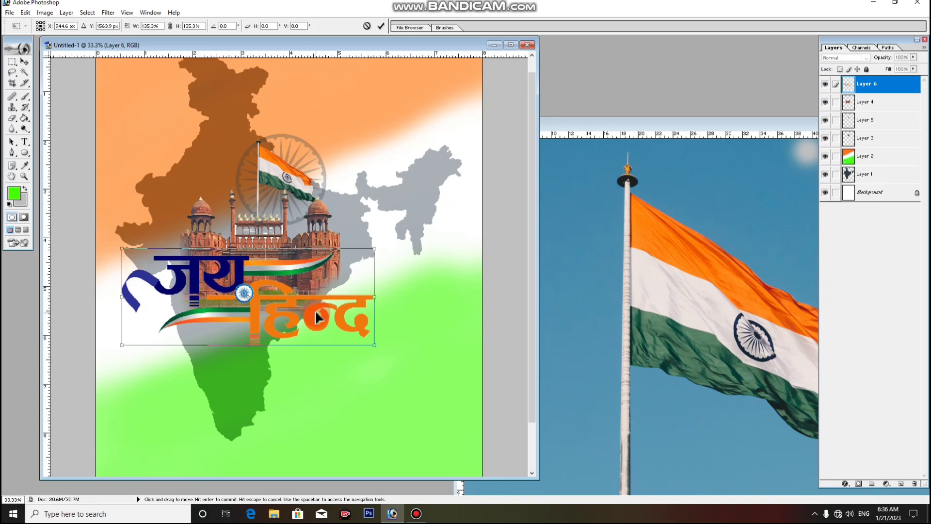
pyautogui.press('Return')
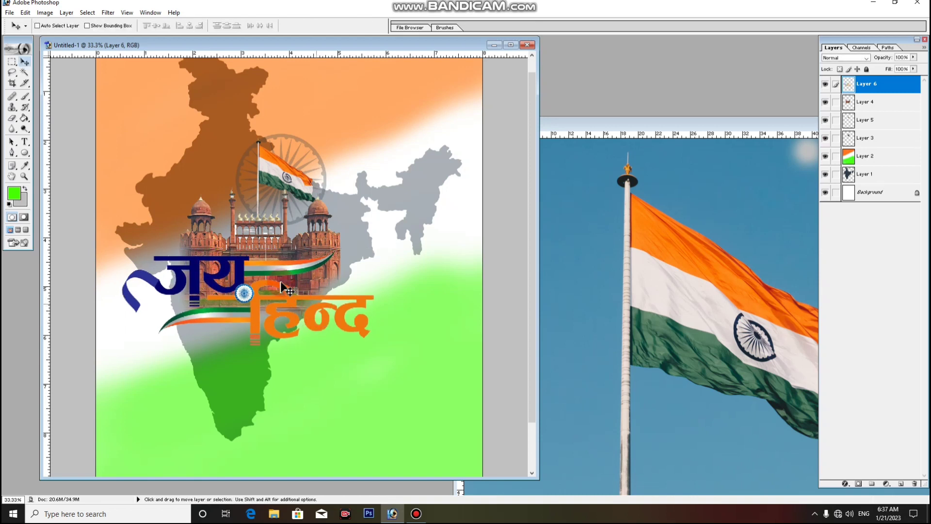
pyautogui.scroll(-2, 325, 257)
pyautogui.scroll(-1, 326, 257)
pyautogui.scroll(-2, 311, 290)
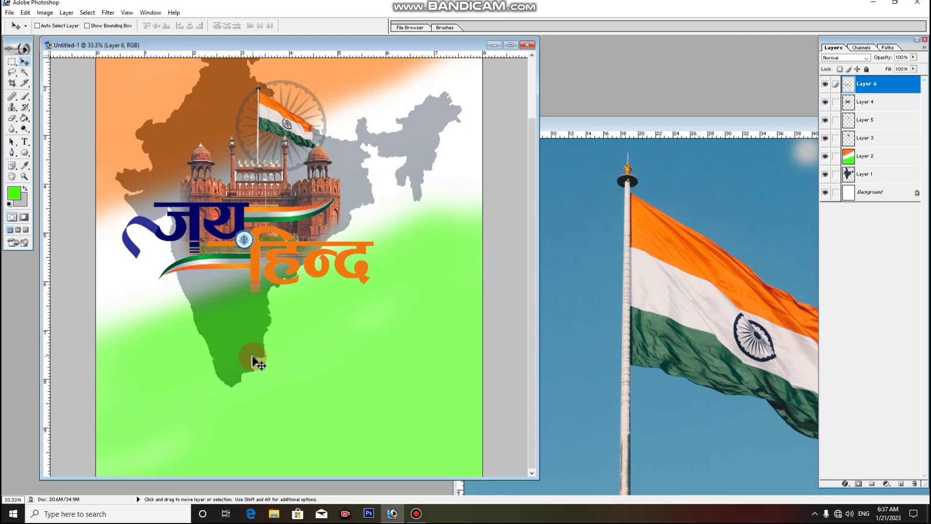
# Open the croppedImage removebg-preview PNG from the Downloads folder.
pyautogui.click(366, 313)
pyautogui.click(511, 196)
pyautogui.click(589, 134)
pyautogui.doubleClick(594, 60)
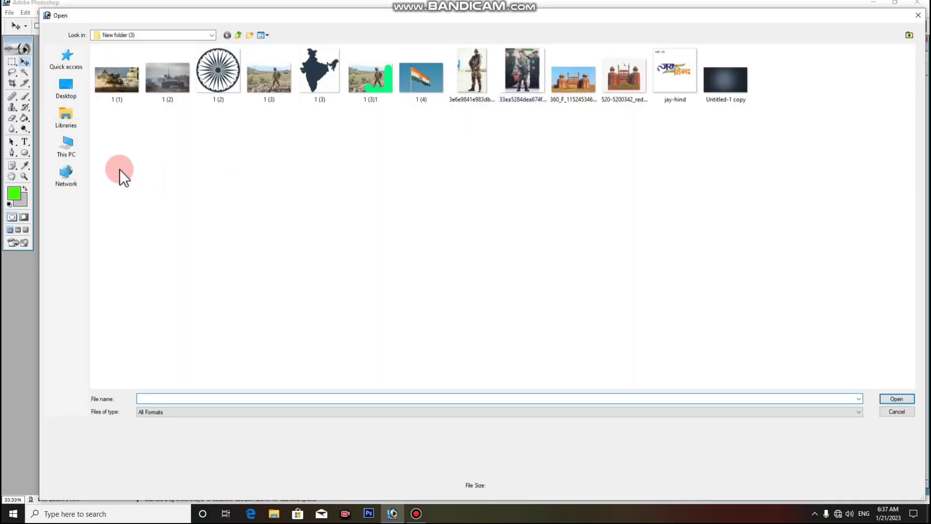
pyautogui.click(75, 66)
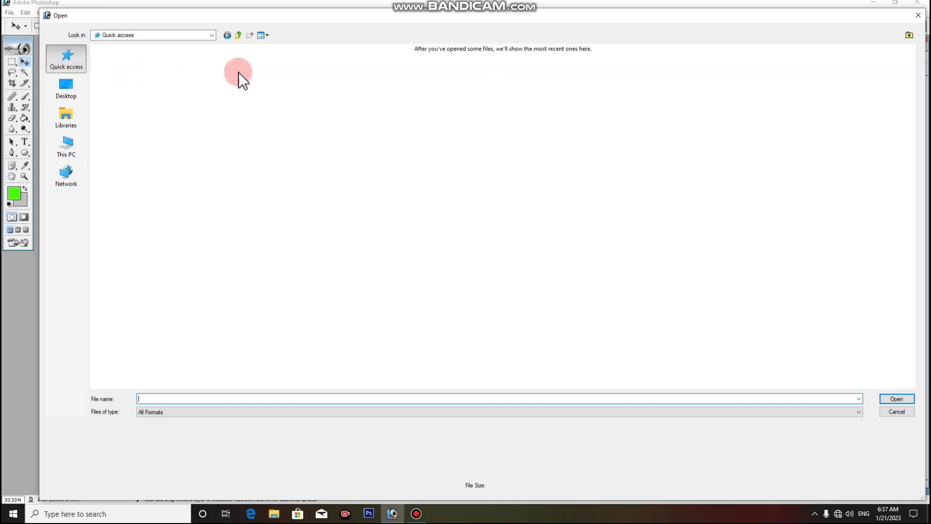
pyautogui.doubleClick(269, 67)
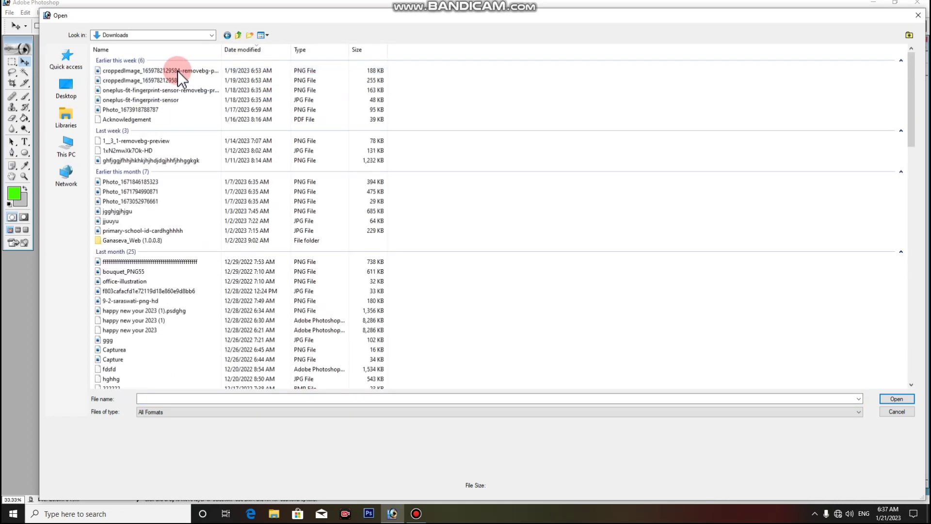
pyautogui.doubleClick(177, 70)
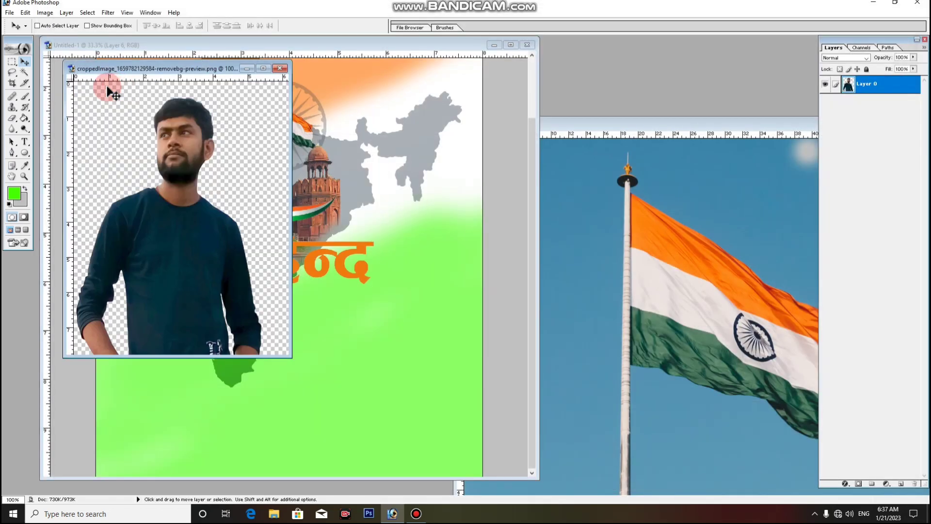
# Drag the cut-out man into the poster, enlarge him in the lower right, and fit the poster on screen.
pyautogui.moveTo(108, 91); pyautogui.dragTo(486, 456)
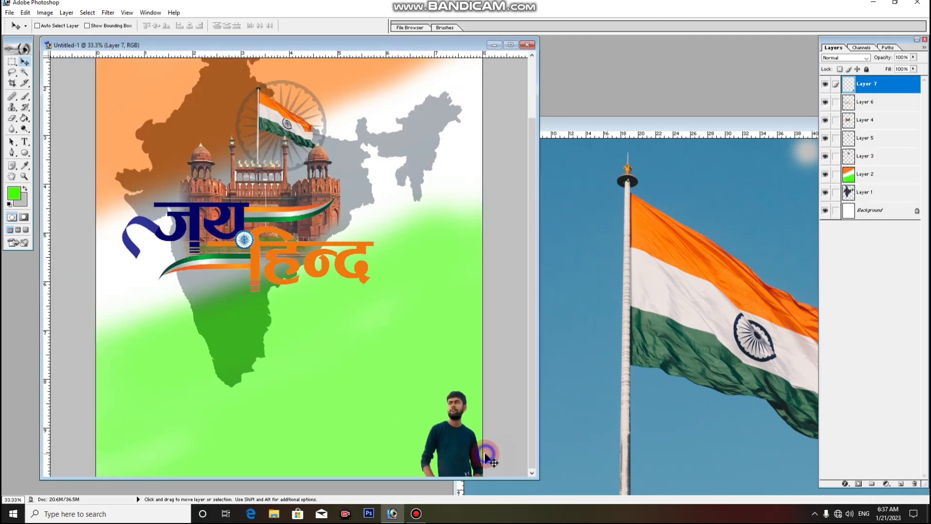
pyautogui.hotkey('ctrl', 't')
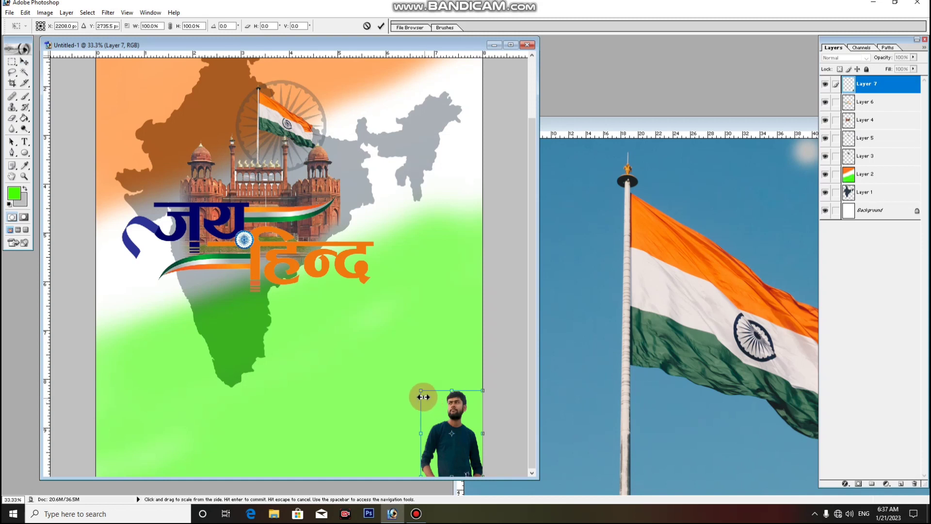
pyautogui.moveTo(419, 389)
pyautogui.mouseDown()
pyautogui.moveTo(349, 319)
pyautogui.moveTo(252, 249)
pyautogui.mouseUp()
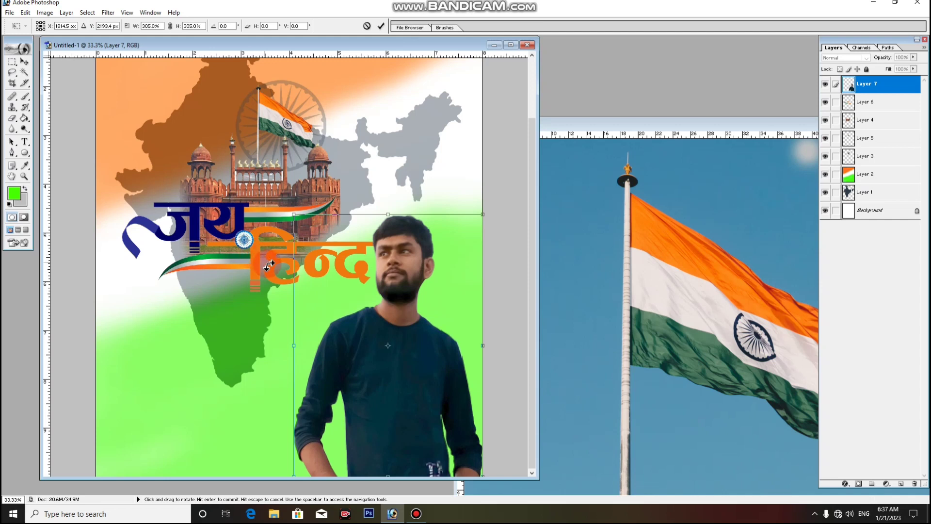
pyautogui.moveTo(294, 214); pyautogui.dragTo(299, 221)
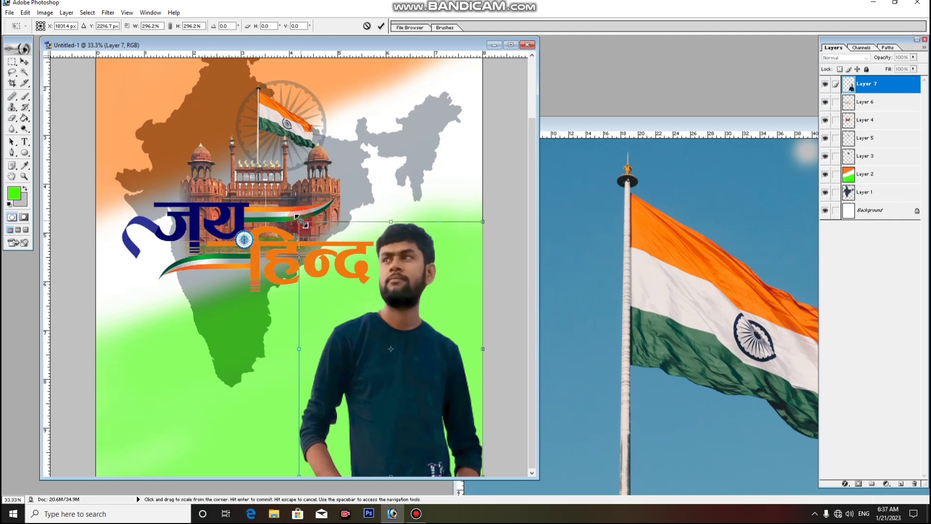
pyautogui.press('Return')
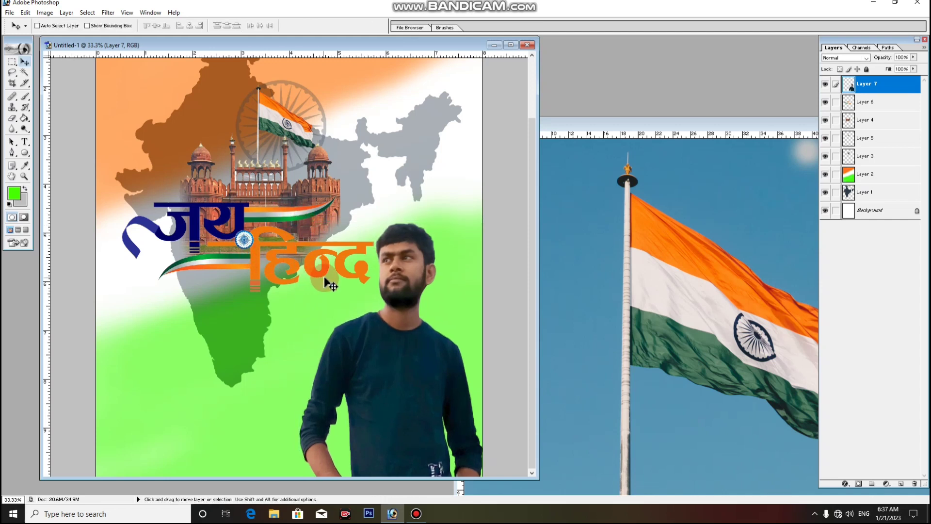
pyautogui.scroll(2, 359, 254)
pyautogui.scroll(1, 359, 255)
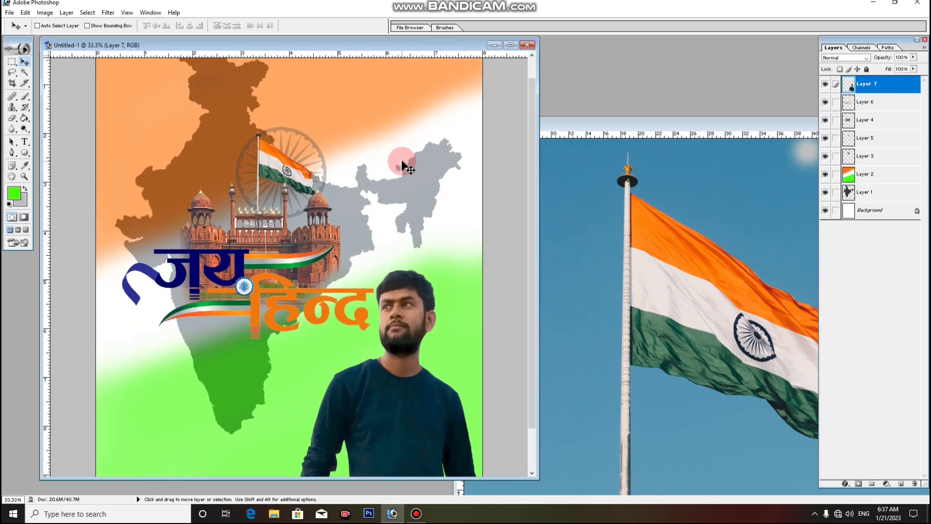
pyautogui.hotkey('ctrl', '-')
pyautogui.scroll(1, 334, 266)
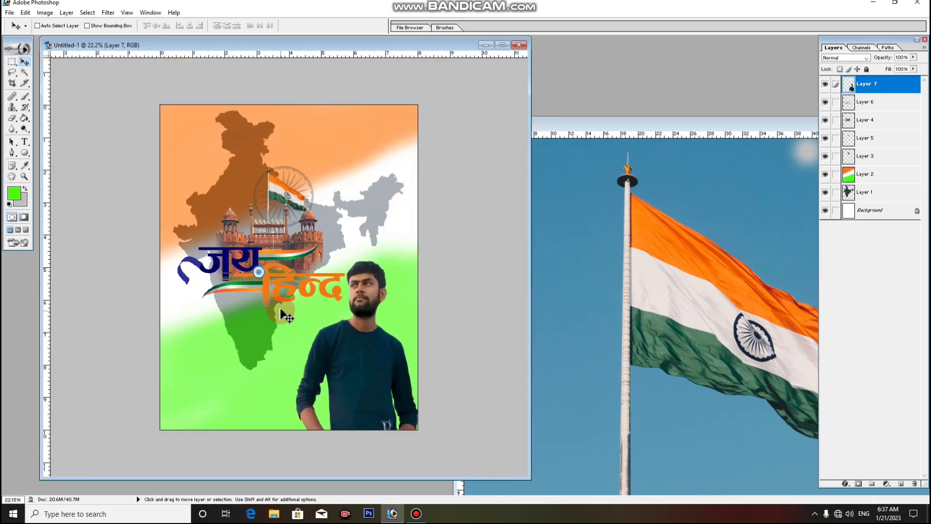
pyautogui.click(199, 472)
pyautogui.click(34, 237)
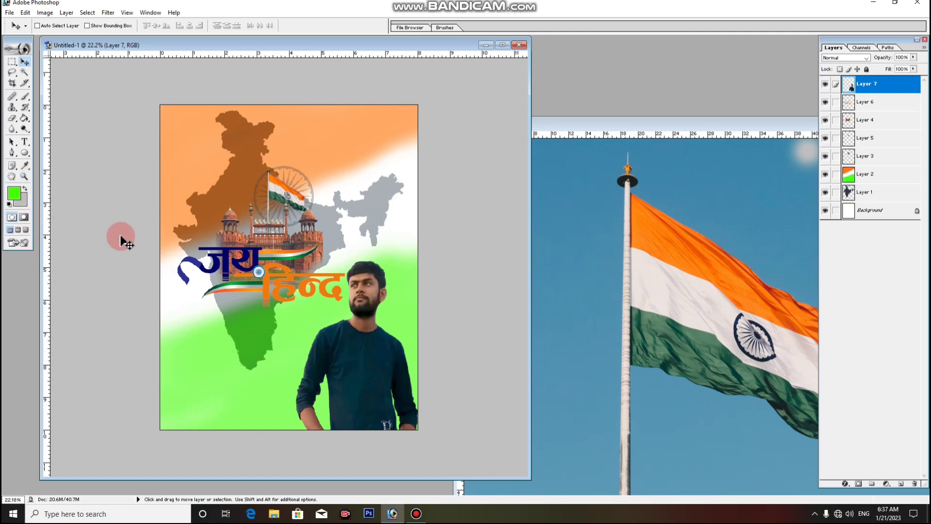
pyautogui.hotkey('ctrl', '0')
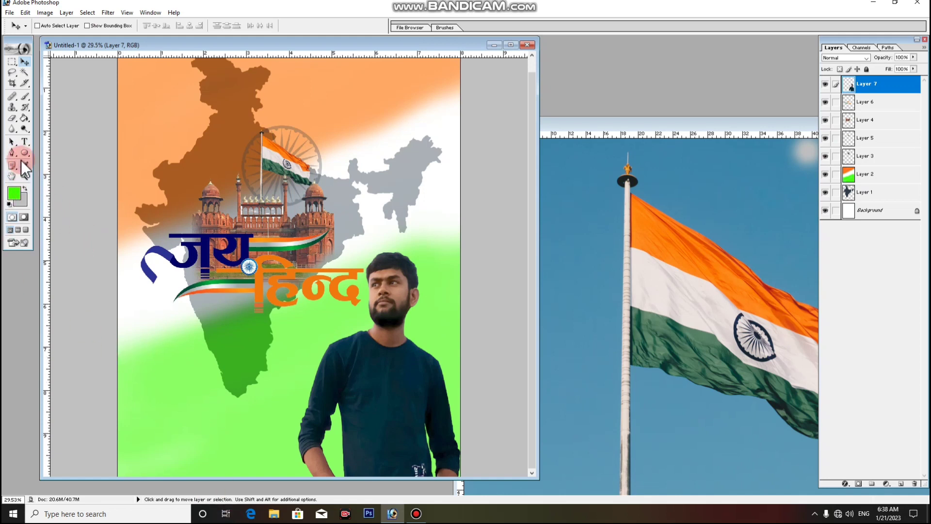
# Type the person's name in Hindi as a text line at the poster's lower left.
pyautogui.click(22, 147)
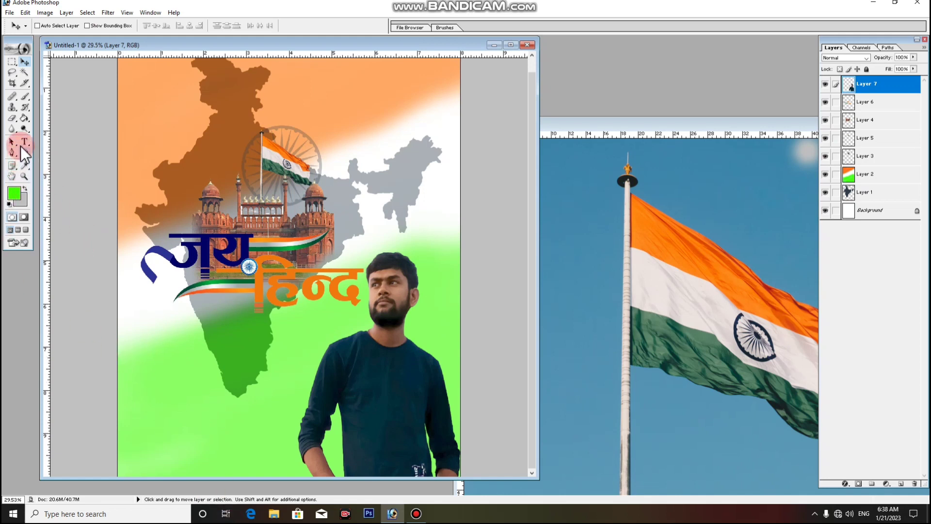
pyautogui.click(125, 420)
pyautogui.write('कुन्दन राज')
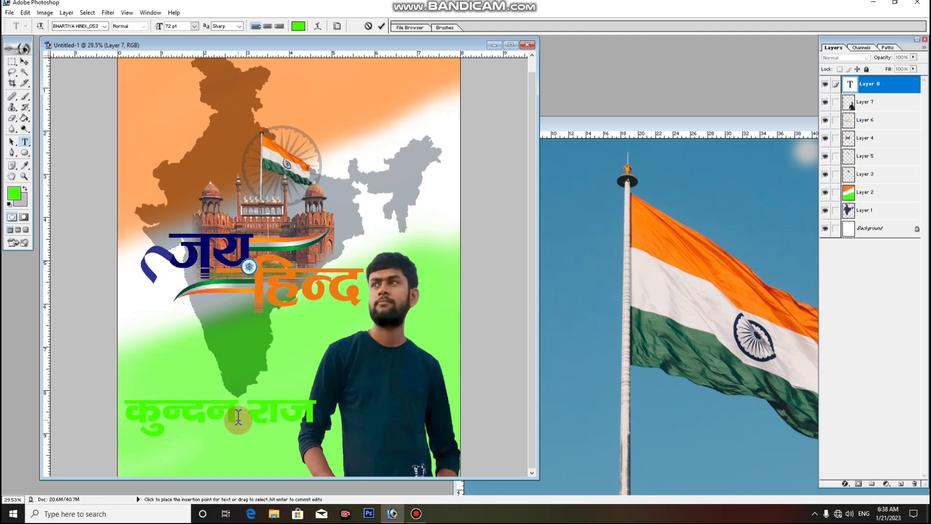
pyautogui.moveTo(221, 457)
pyautogui.mouseDown()
pyautogui.moveTo(222, 478)
pyautogui.moveTo(222, 469)
pyautogui.mouseUp()
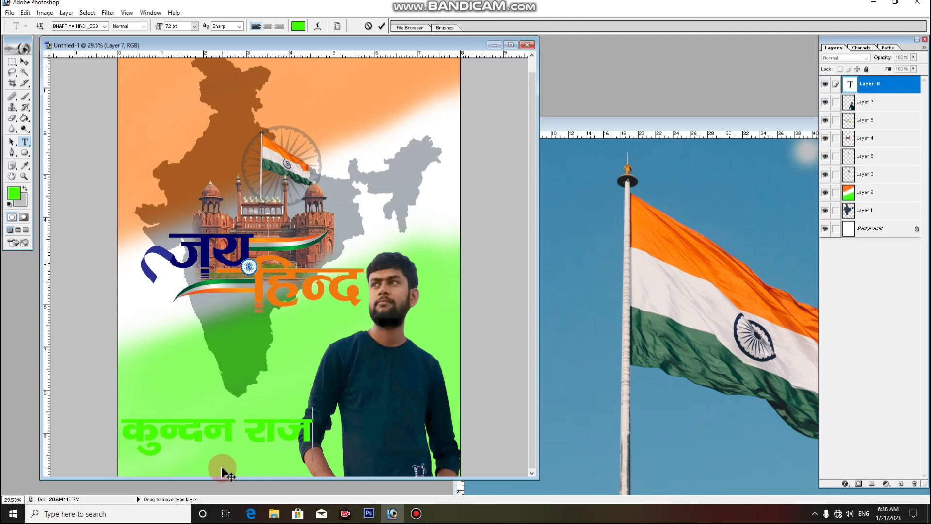
pyautogui.hotkey('ctrl', 'Return')
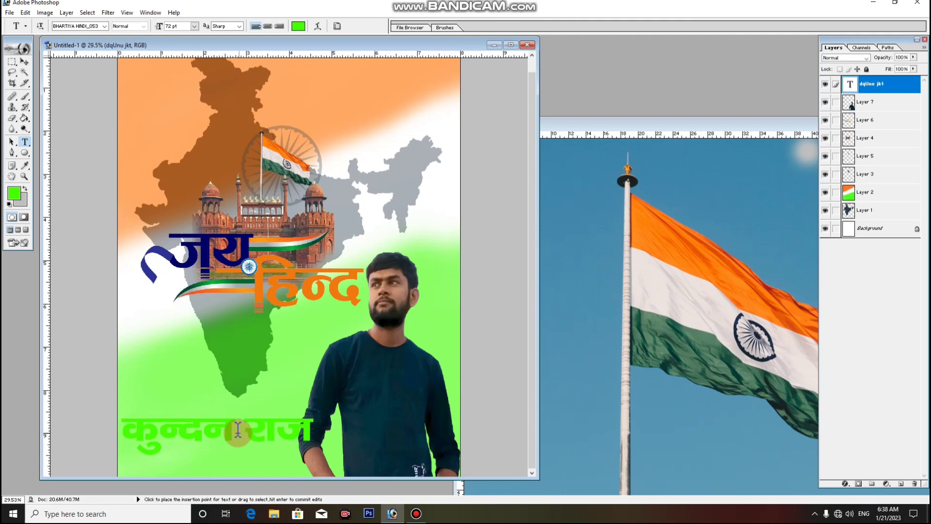
# Colour the name text pure white and select its type layer.
pyautogui.moveTo(310, 426); pyautogui.dragTo(82, 430)
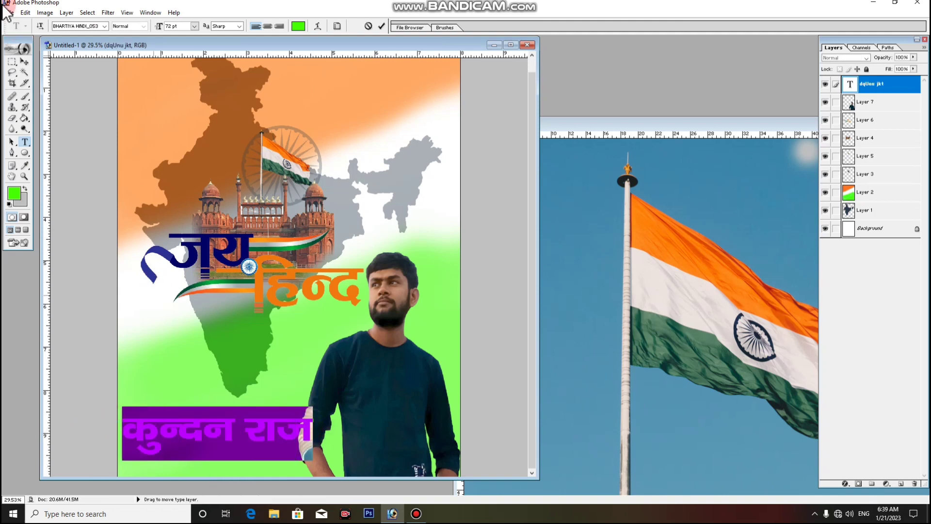
pyautogui.click(293, 25)
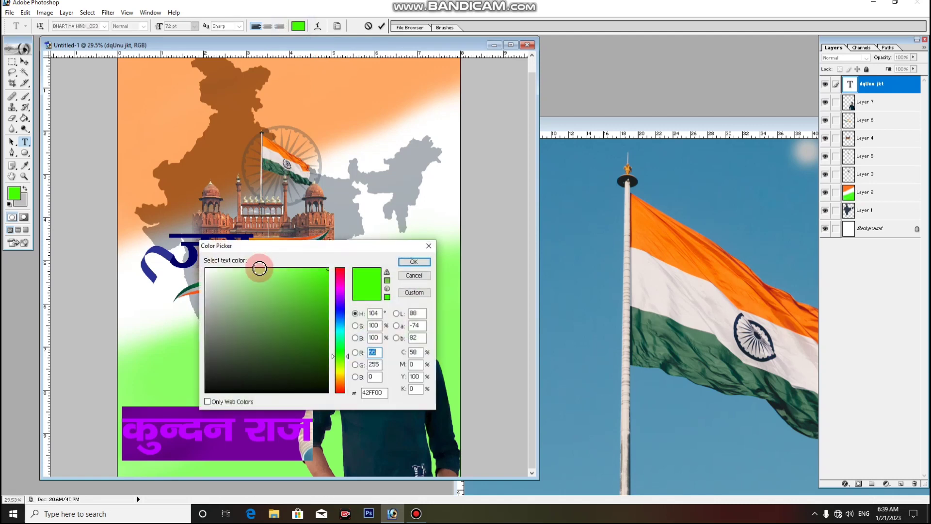
pyautogui.moveTo(259, 266); pyautogui.dragTo(206, 269)
pyautogui.click(480, 270)
pyautogui.click(413, 263)
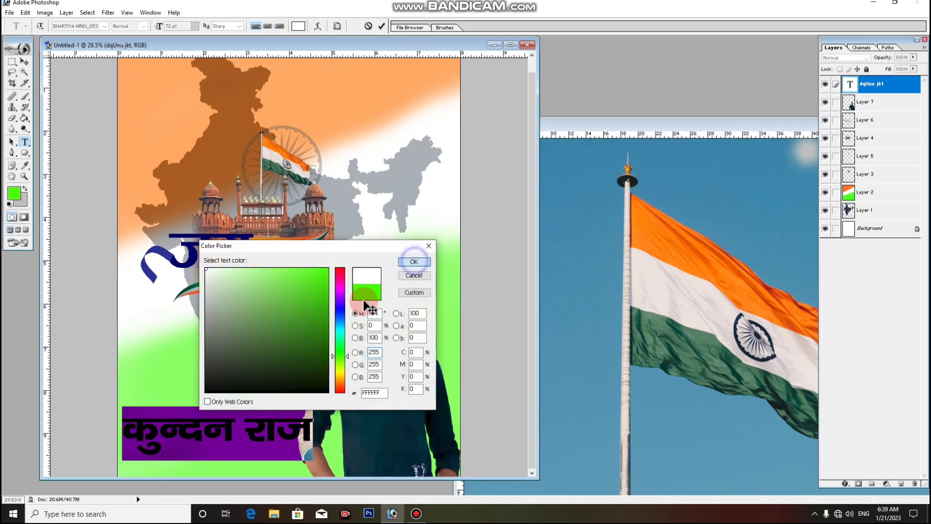
pyautogui.click(275, 439)
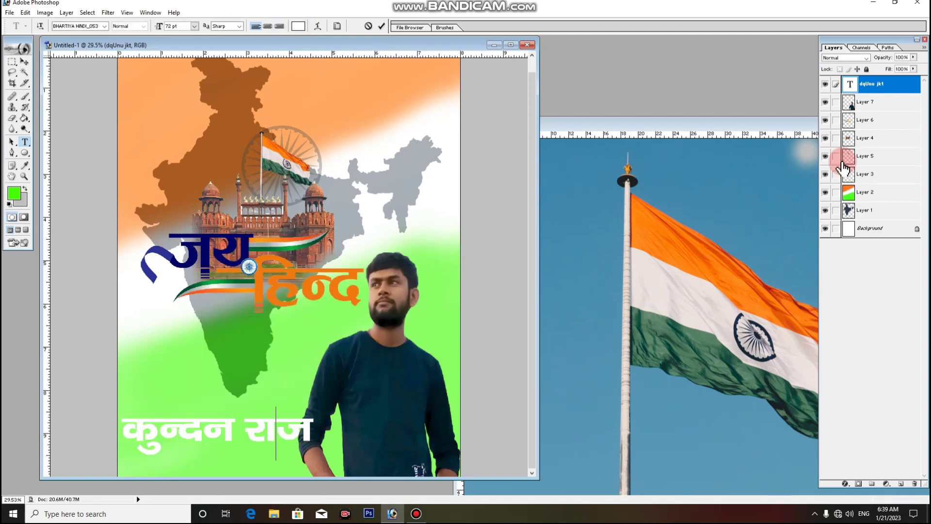
pyautogui.click(903, 69)
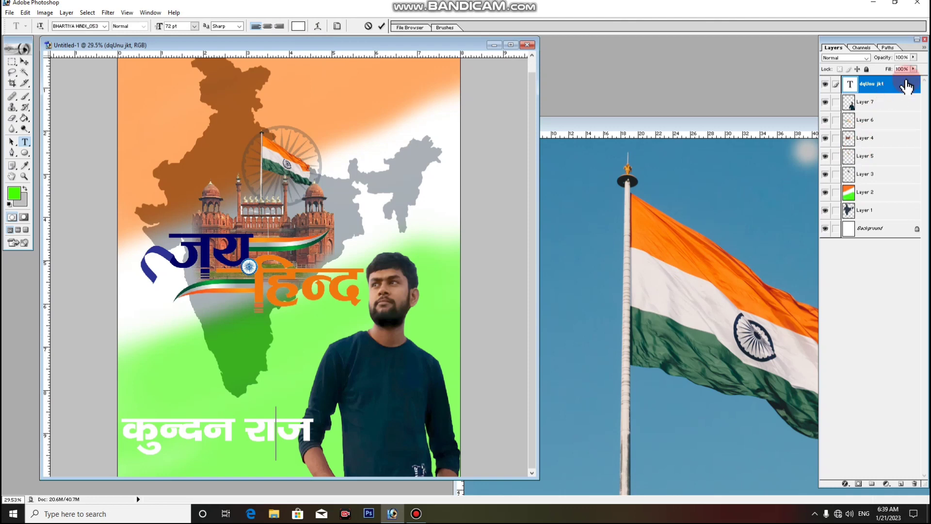
# Add a thick red Stroke layer style around the white name text.
pyautogui.rightClick(877, 84)
pyautogui.click(710, 131)
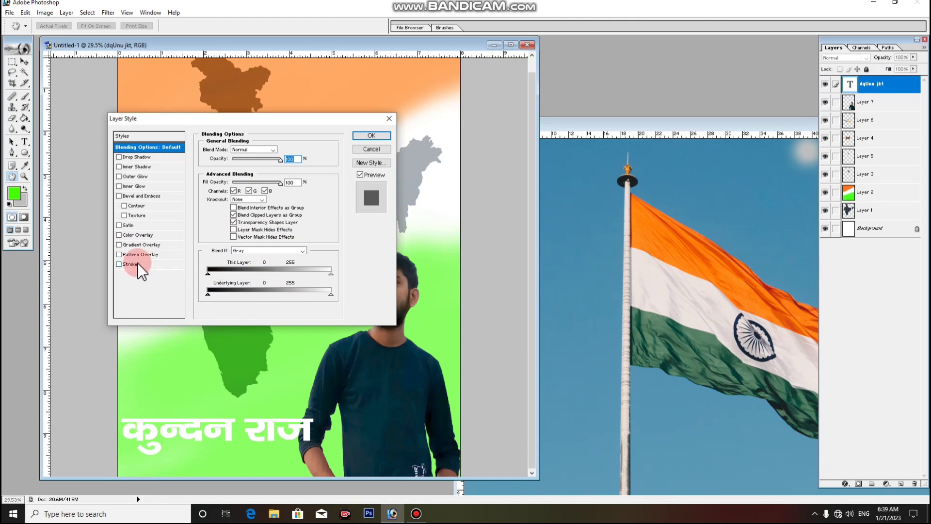
pyautogui.click(137, 264)
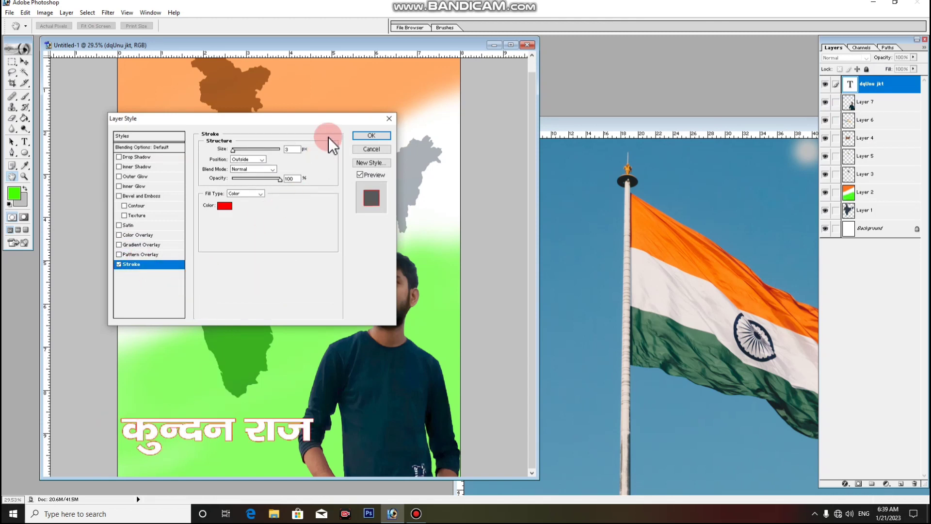
pyautogui.moveTo(236, 152); pyautogui.dragTo(239, 152)
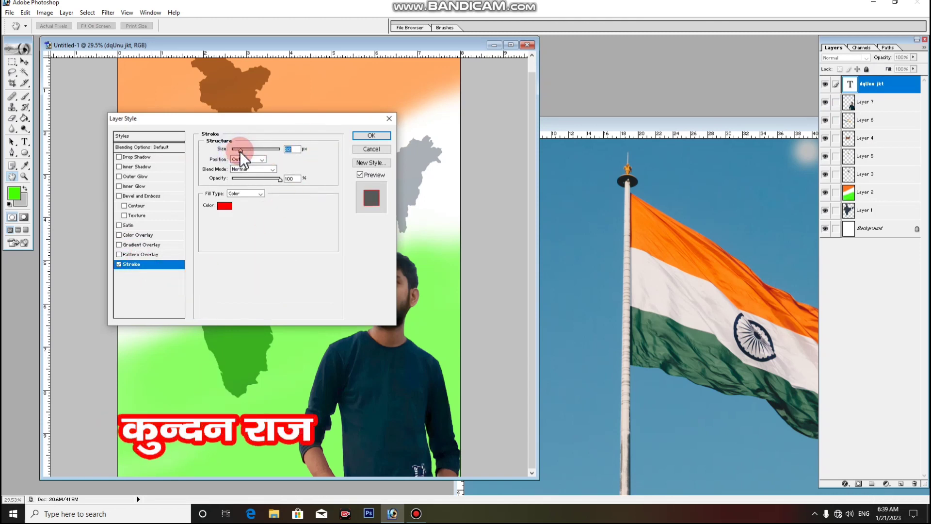